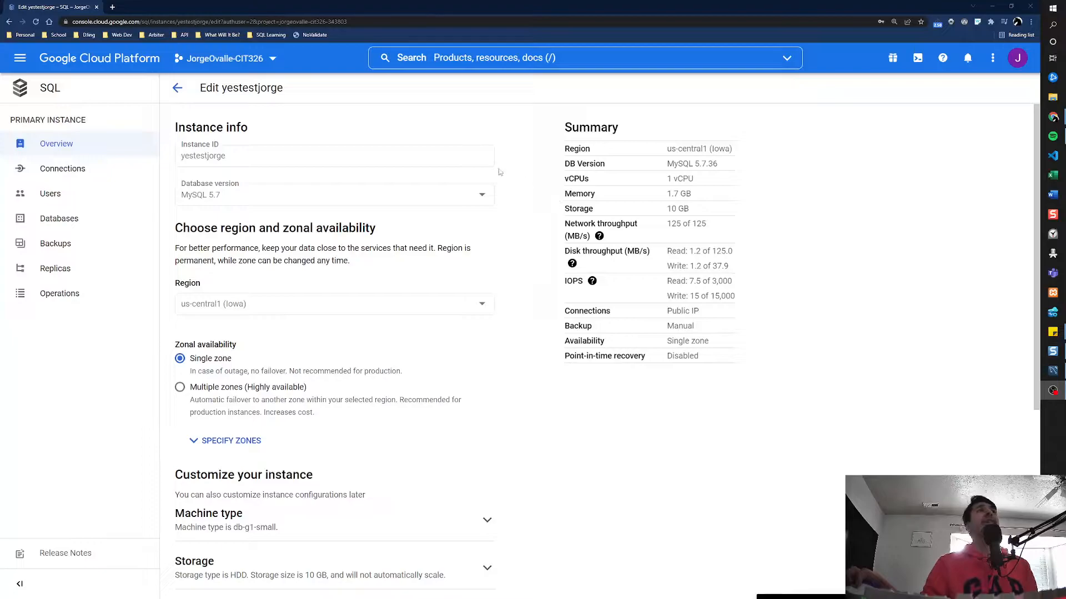
Return to the SQL instances list and check which account is signed in
click(177, 88)
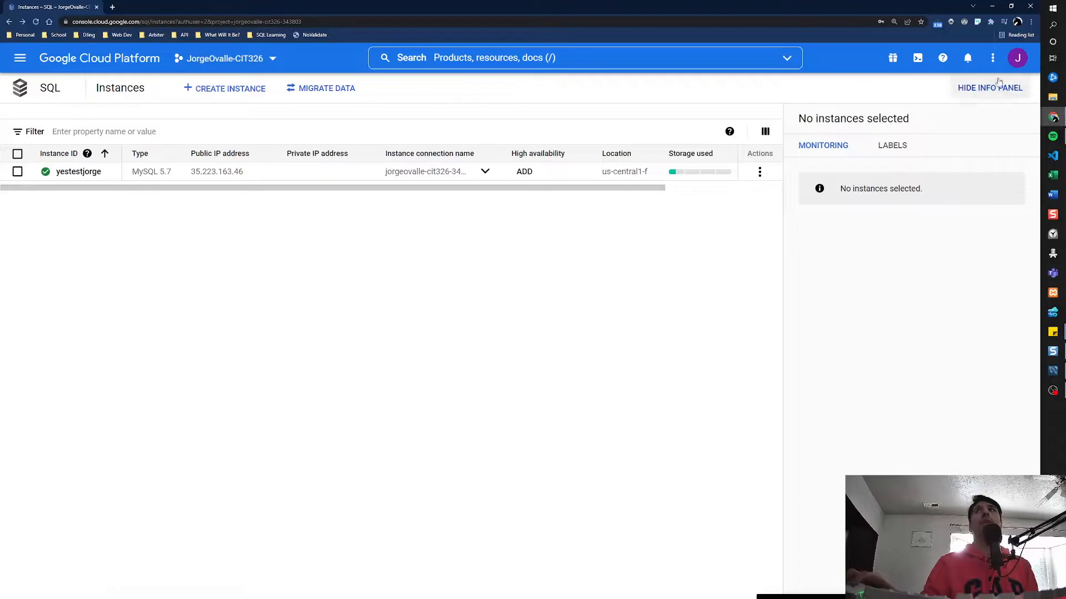
click(1017, 58)
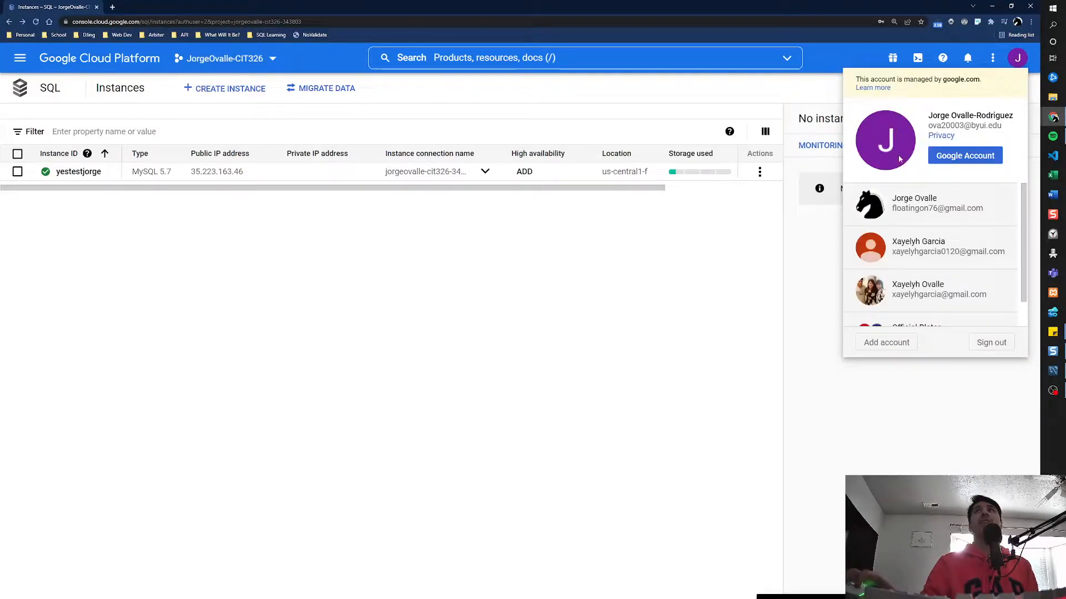
click(686, 290)
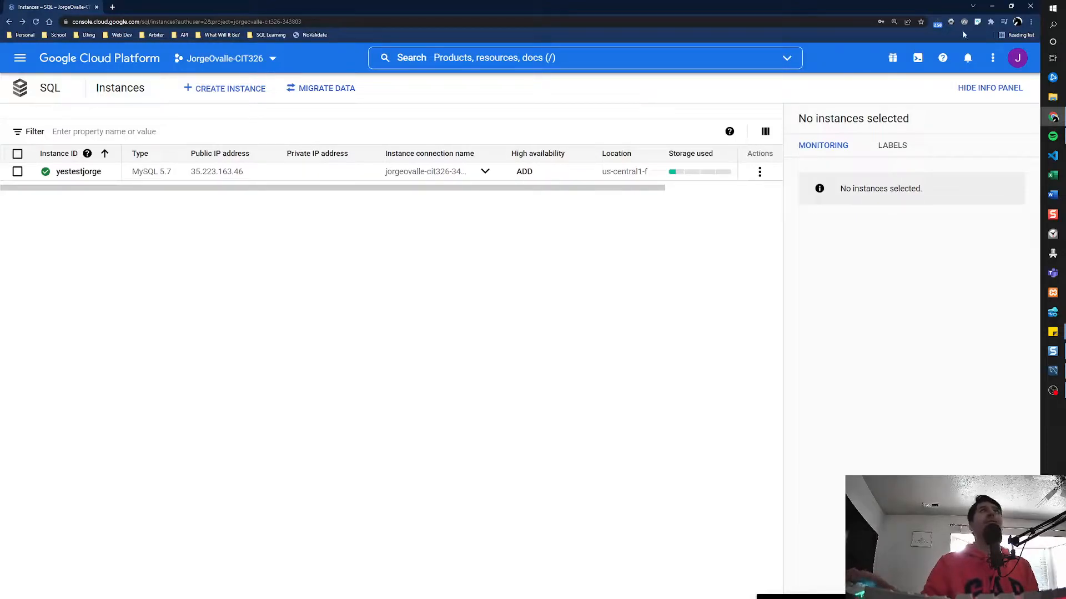
Look through the product navigation for the Databases category and its SQL entry
click(11, 57)
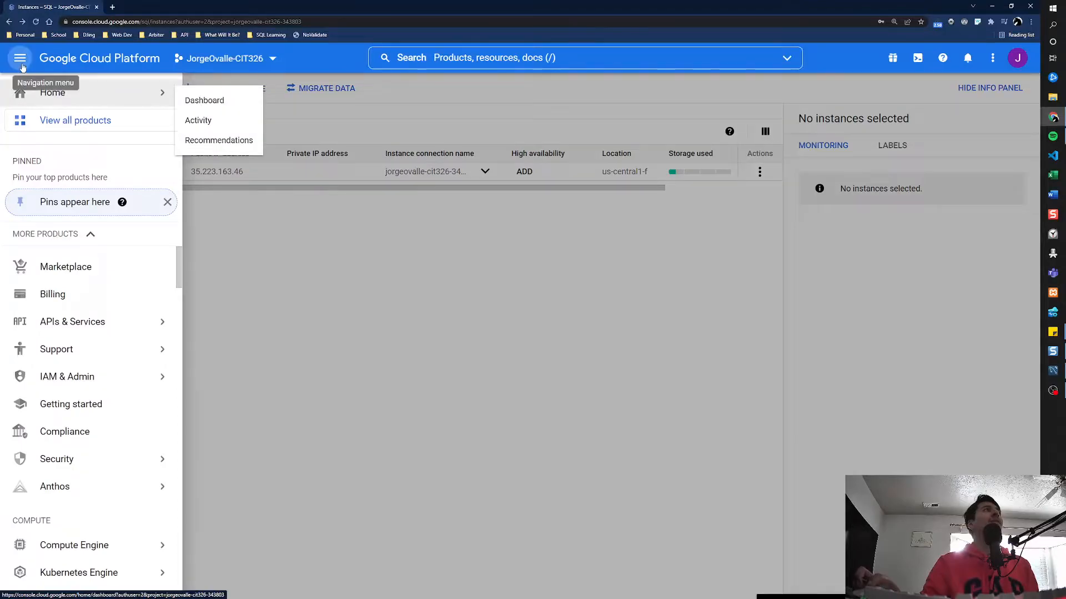
scroll(89, 322, down, 5)
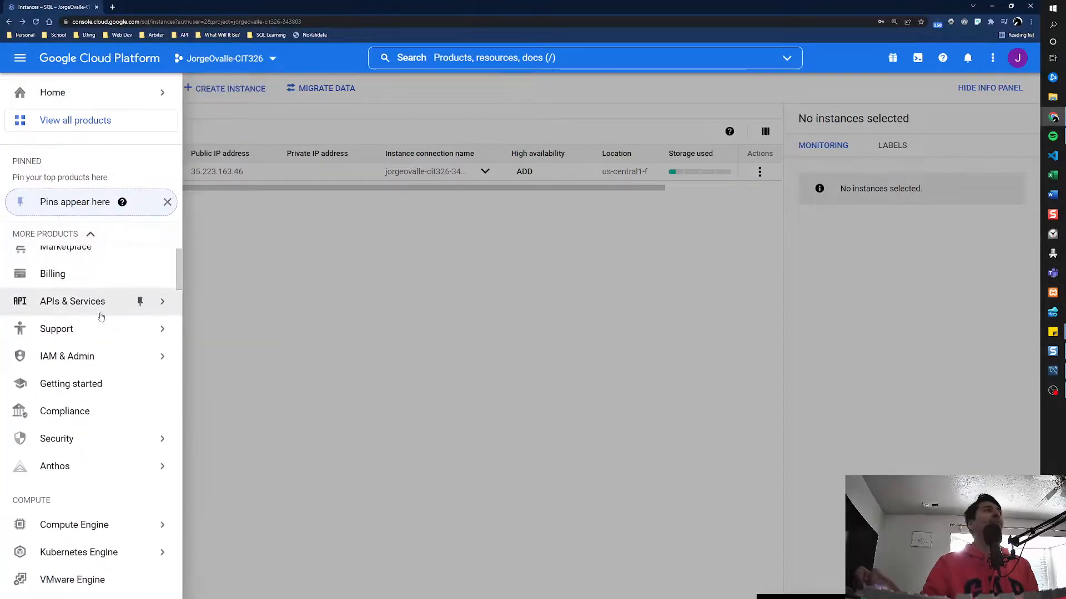
scroll(88, 347, down, 8)
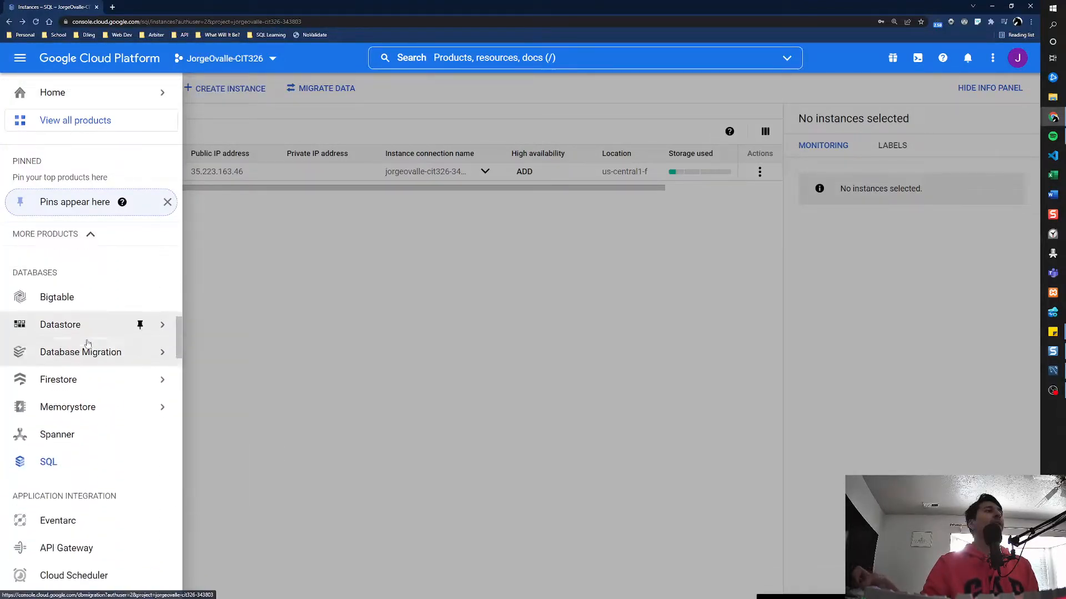
scroll(70, 389, up, 3)
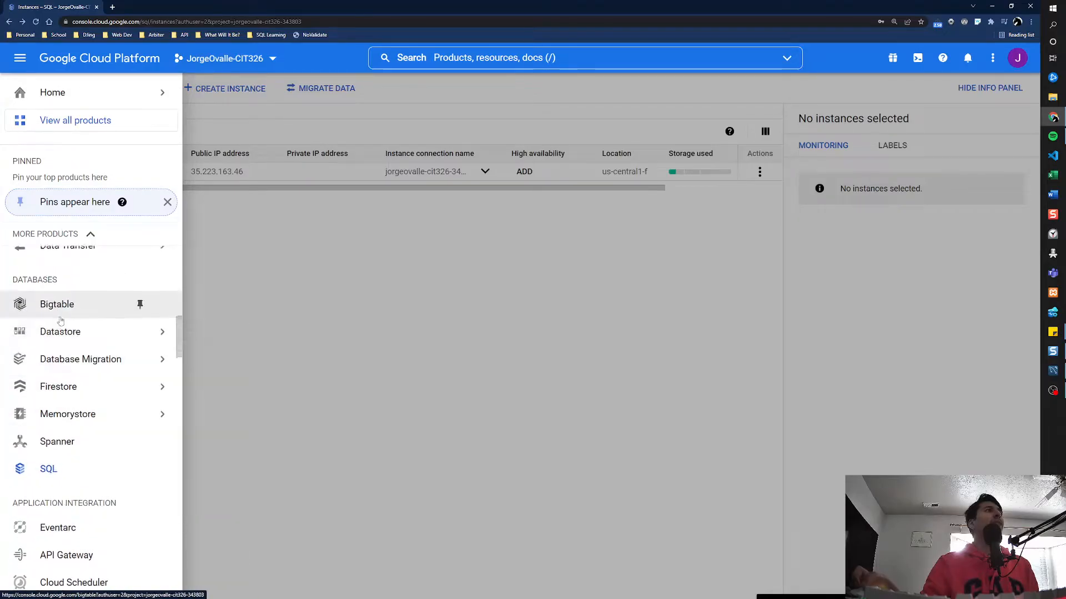
click(278, 467)
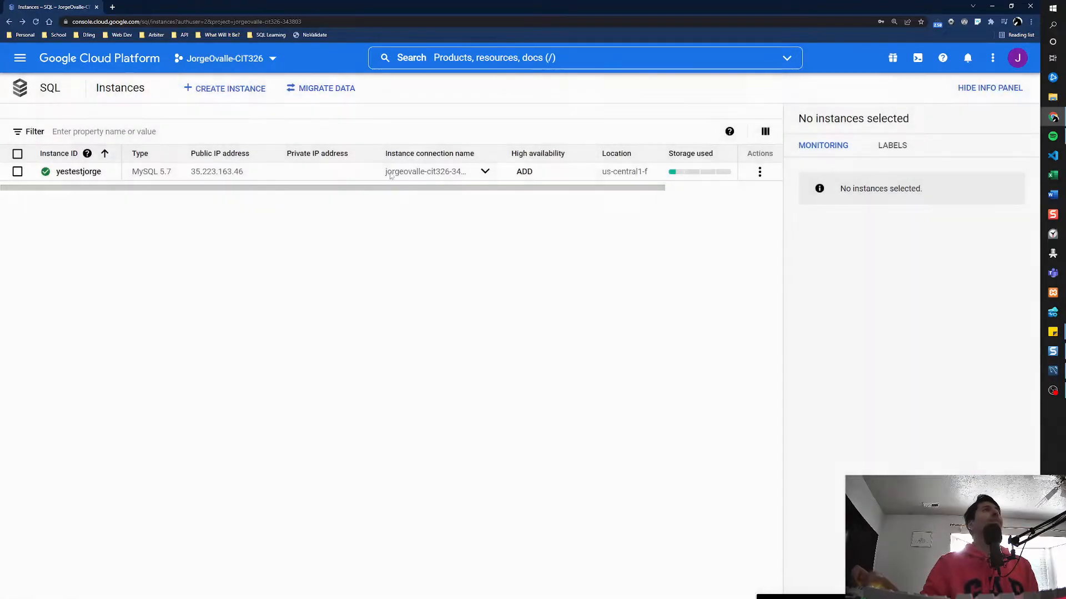
Find the SQL product by searching for "sql" and open the existing MySQL 5.7 instance for editing
click(464, 59)
text(sql)
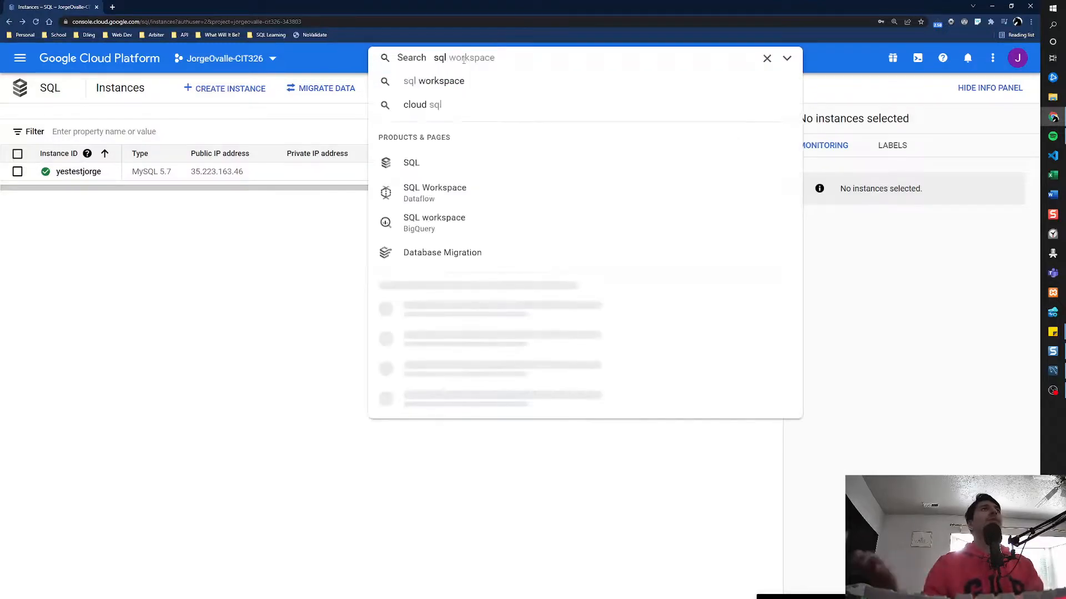
click(433, 166)
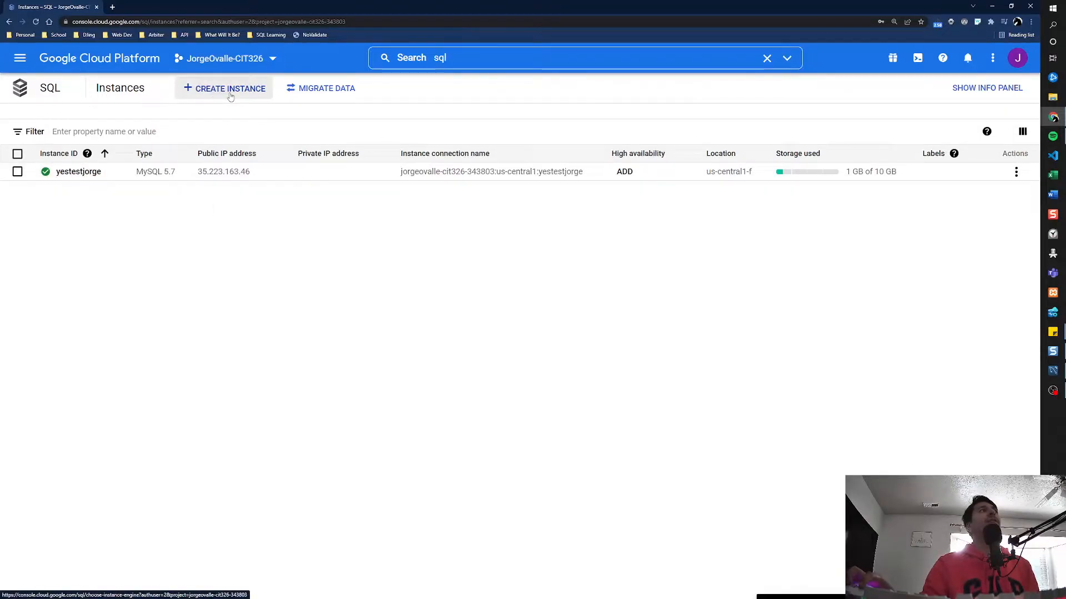
click(1016, 173)
click(973, 194)
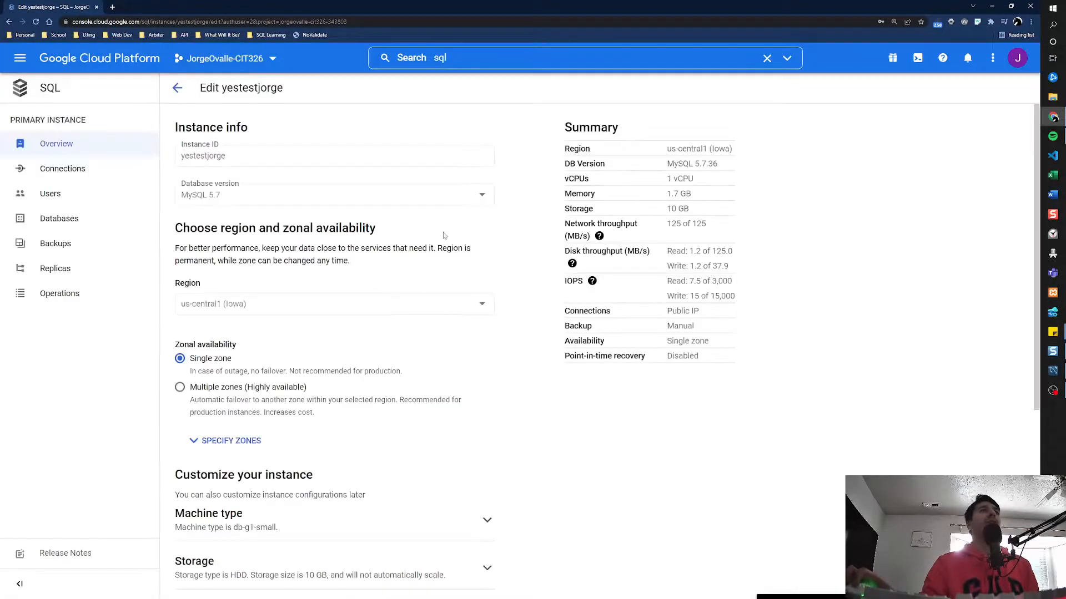
Review the instance's ID, database version, region and zonal availability, down to the customization sections
scroll(391, 200, down, 1)
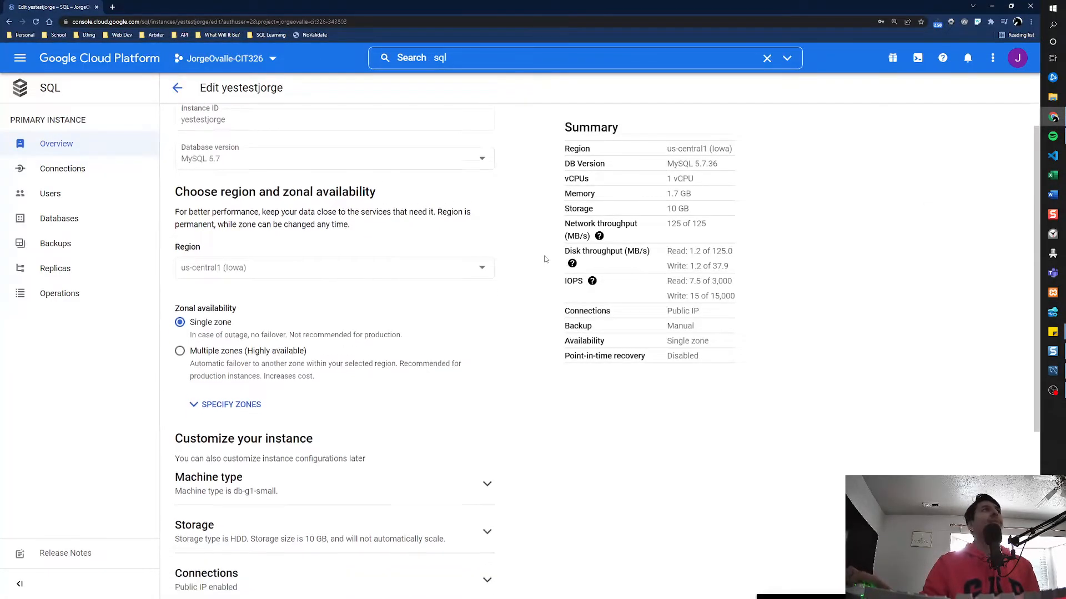
scroll(227, 166, up, 1)
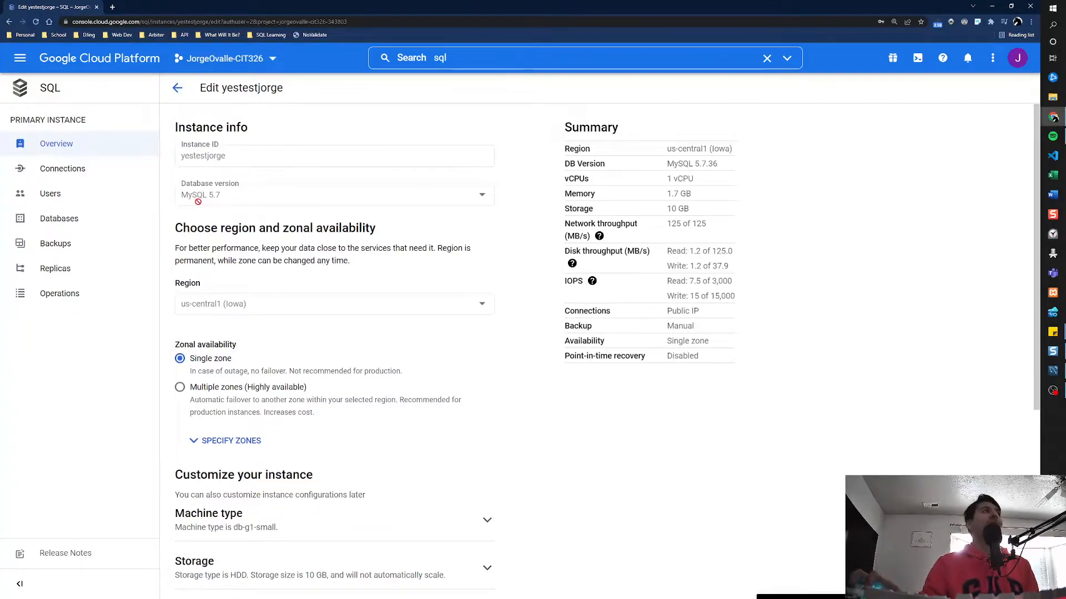
scroll(236, 218, down, 1)
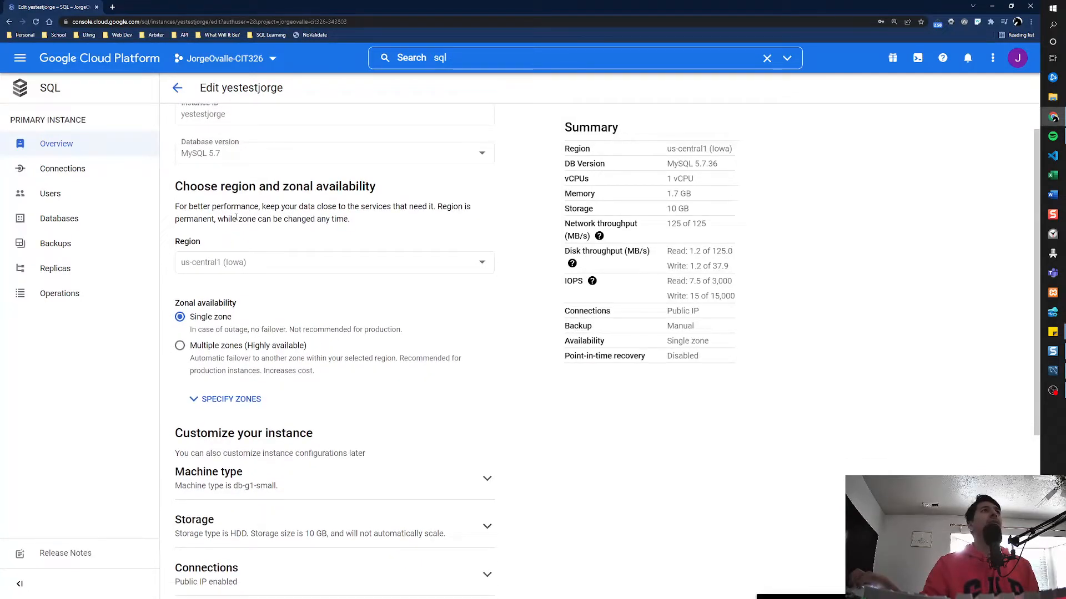
scroll(236, 218, down, 1)
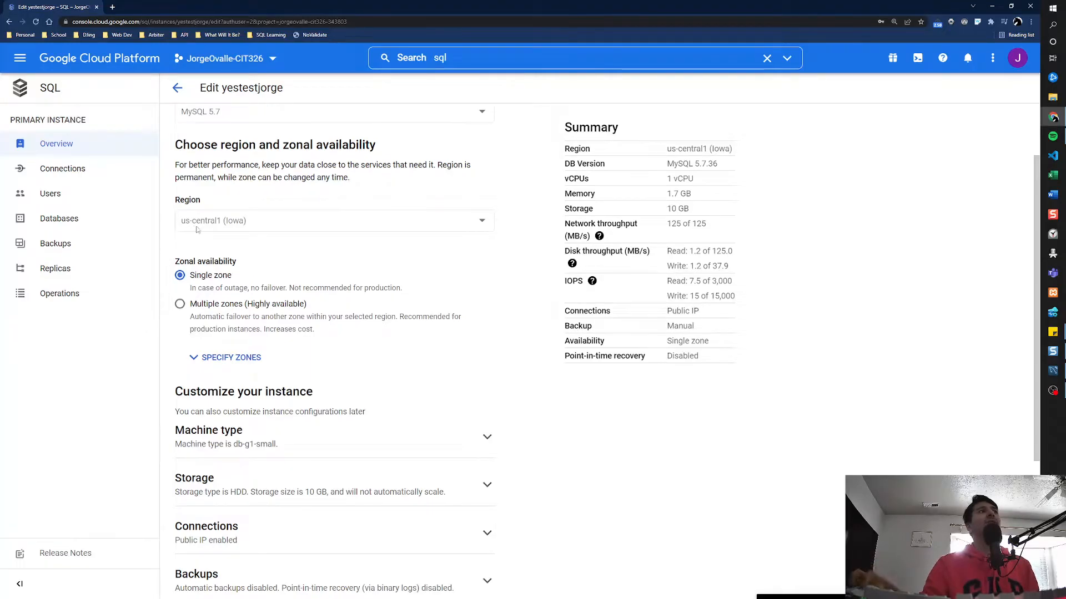
scroll(247, 229, down, 1)
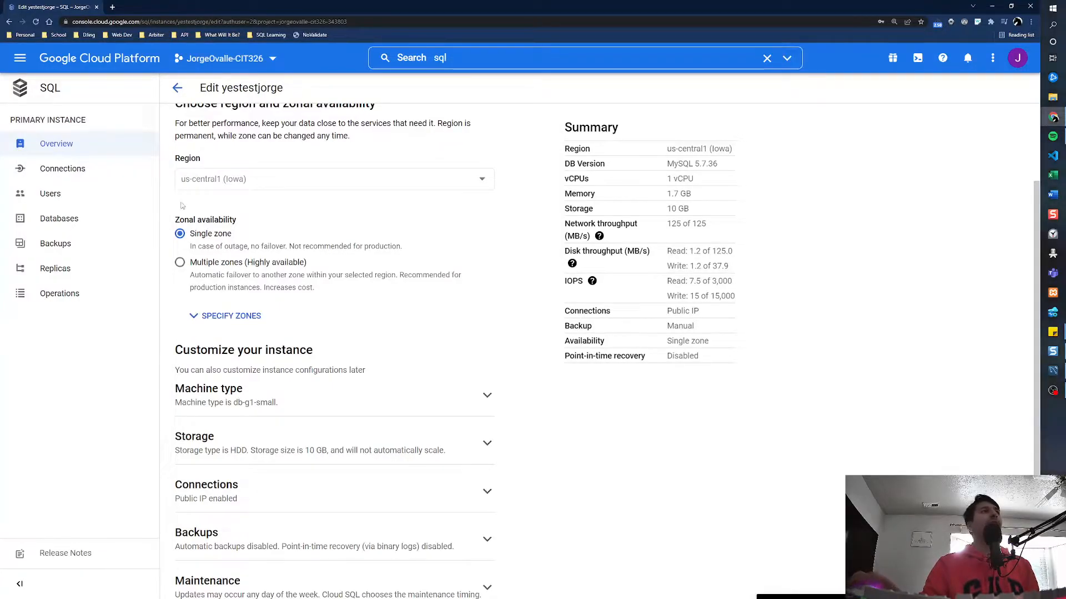
scroll(216, 238, down, 2)
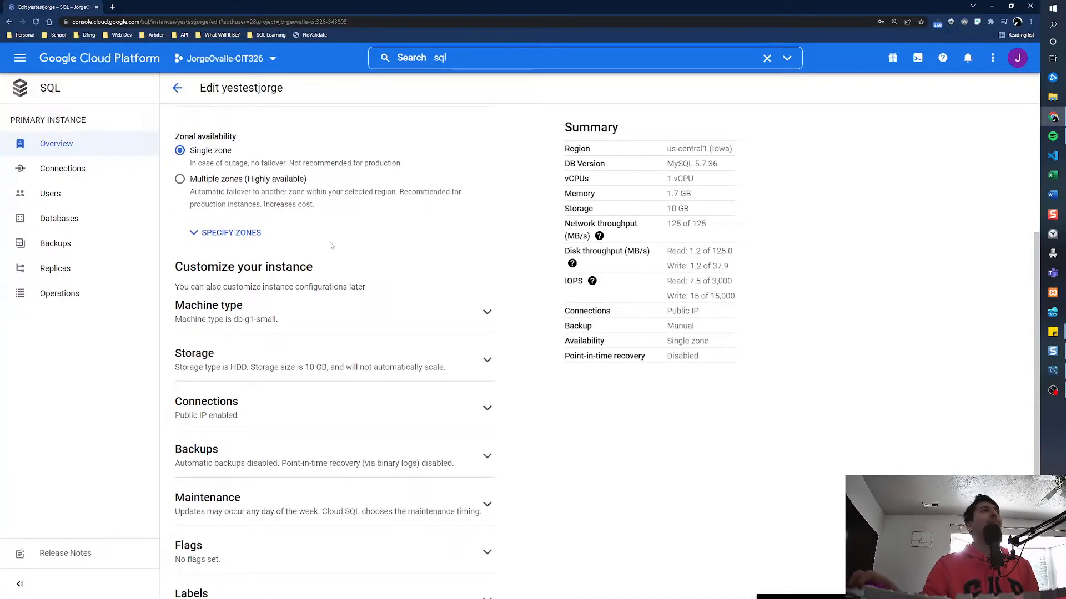
scroll(331, 241, down, 2)
scroll(331, 250, up, 1)
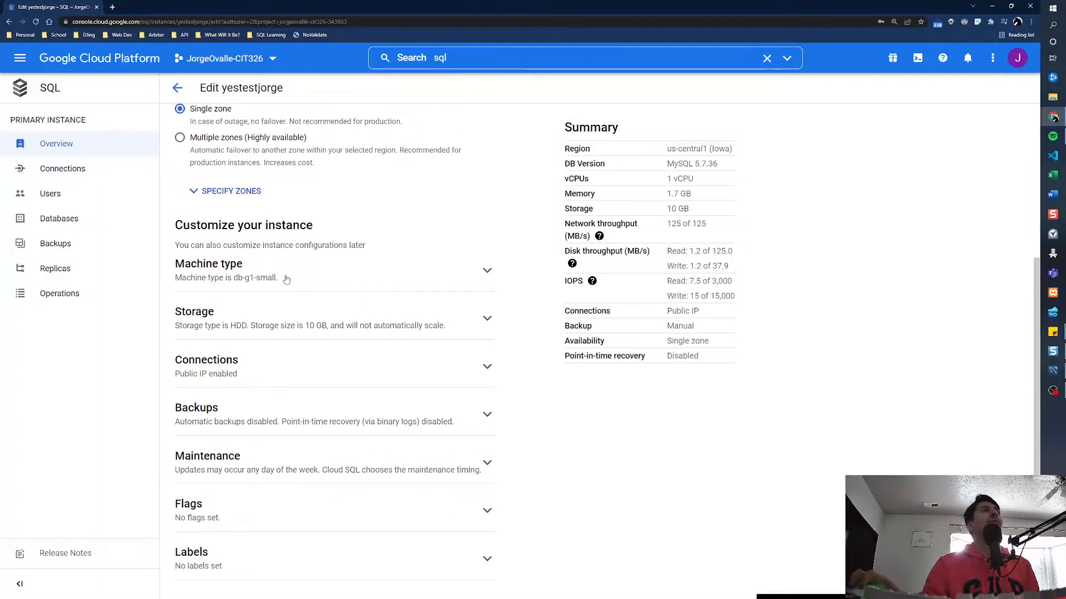
Expand the Machine type and Storage sections and examine their core, memory and capacity settings
click(487, 271)
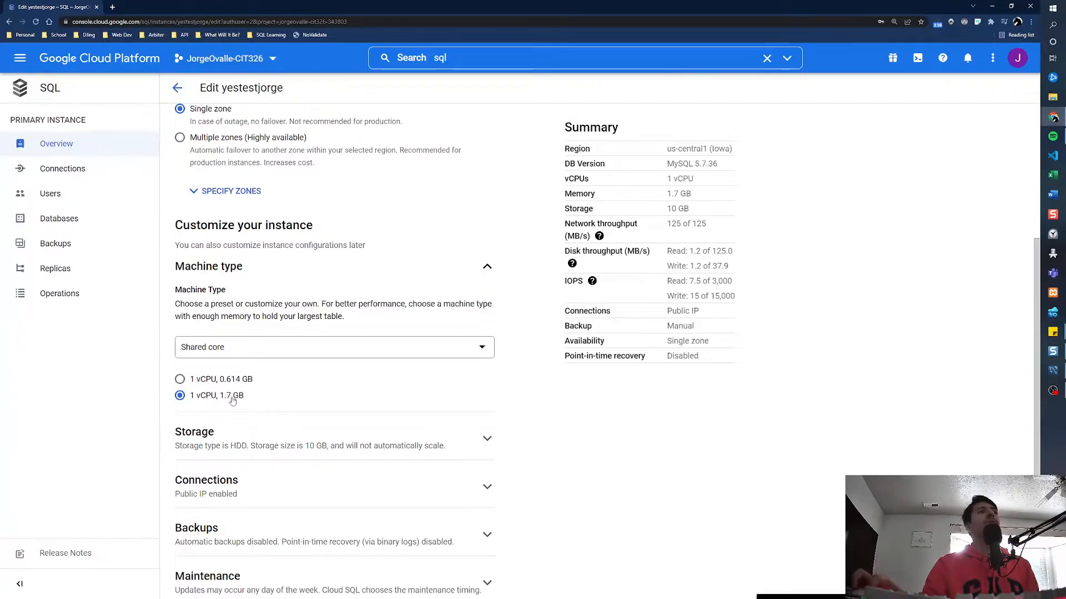
scroll(527, 381, down, 1)
scroll(528, 381, down, 2)
click(487, 315)
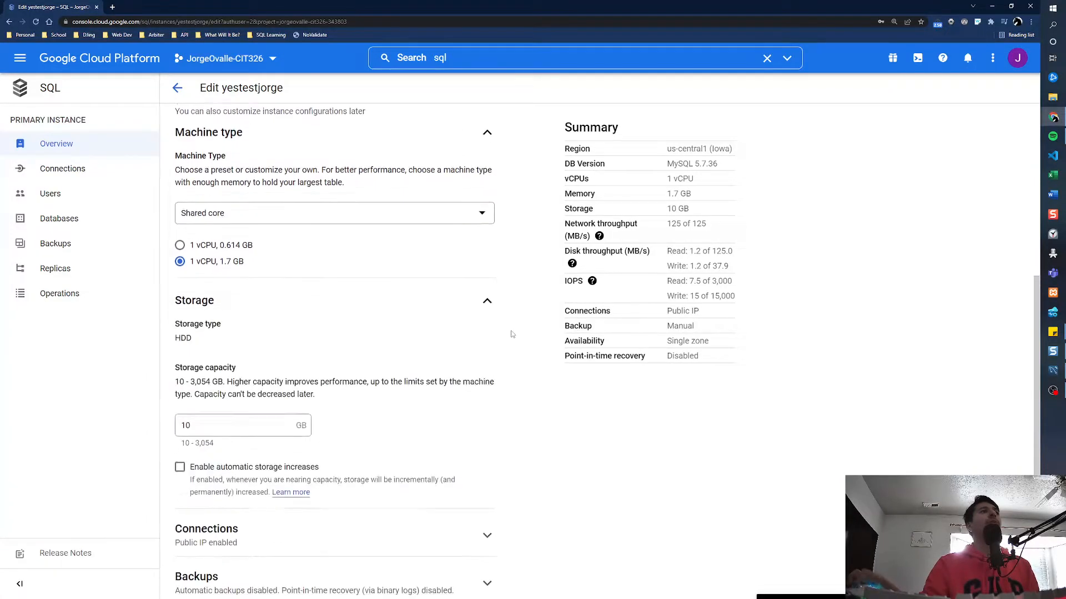
scroll(197, 271, down, 2)
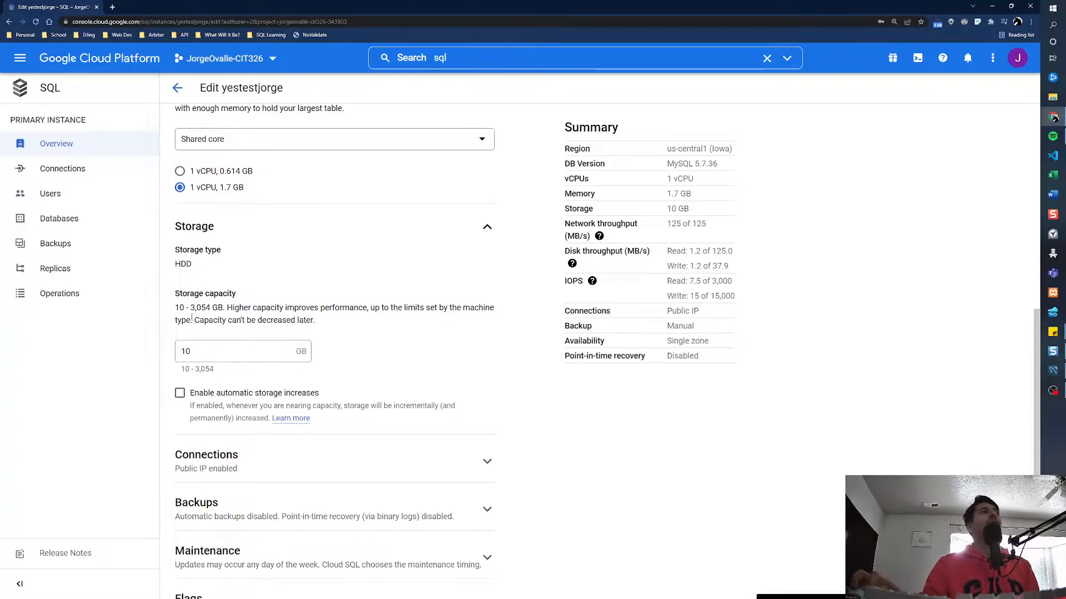
scroll(466, 410, down, 2)
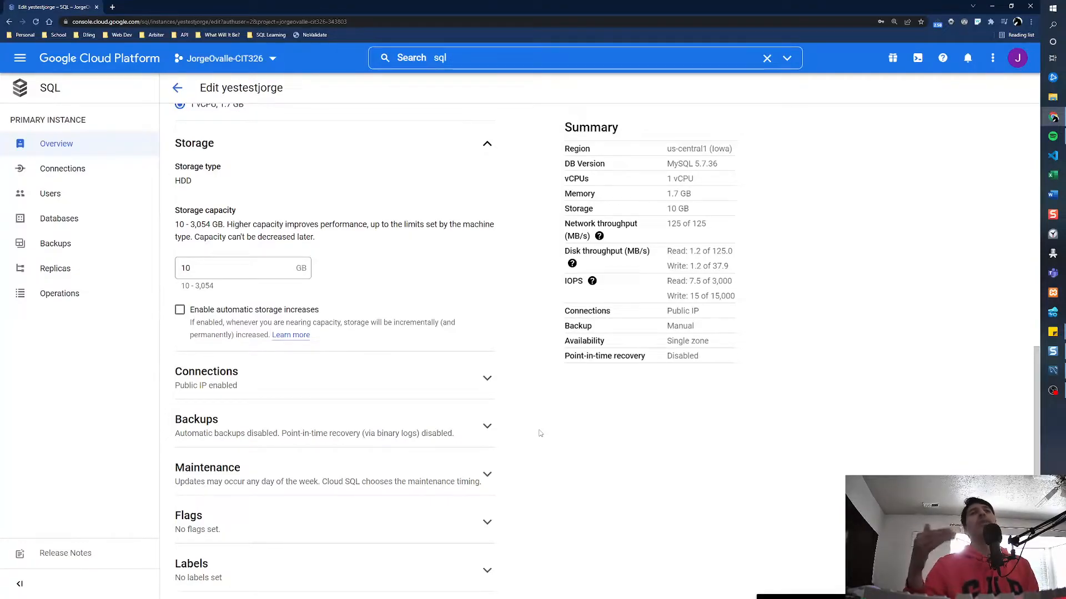
scroll(551, 433, down, 2)
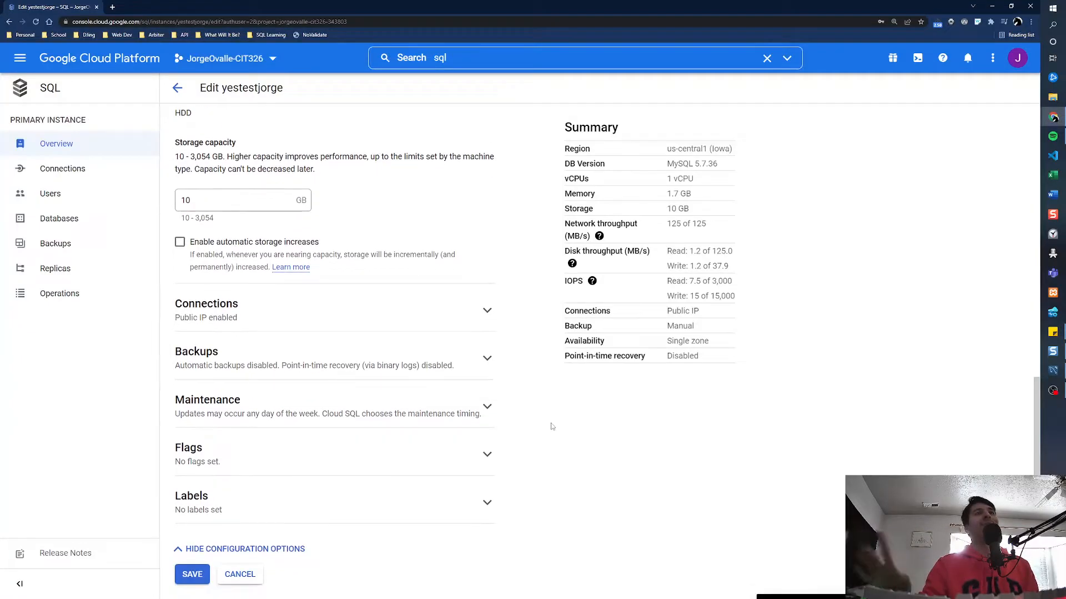
Expand the Connections section and review the IP assignment and authorized networks
click(475, 305)
scroll(245, 300, down, 3)
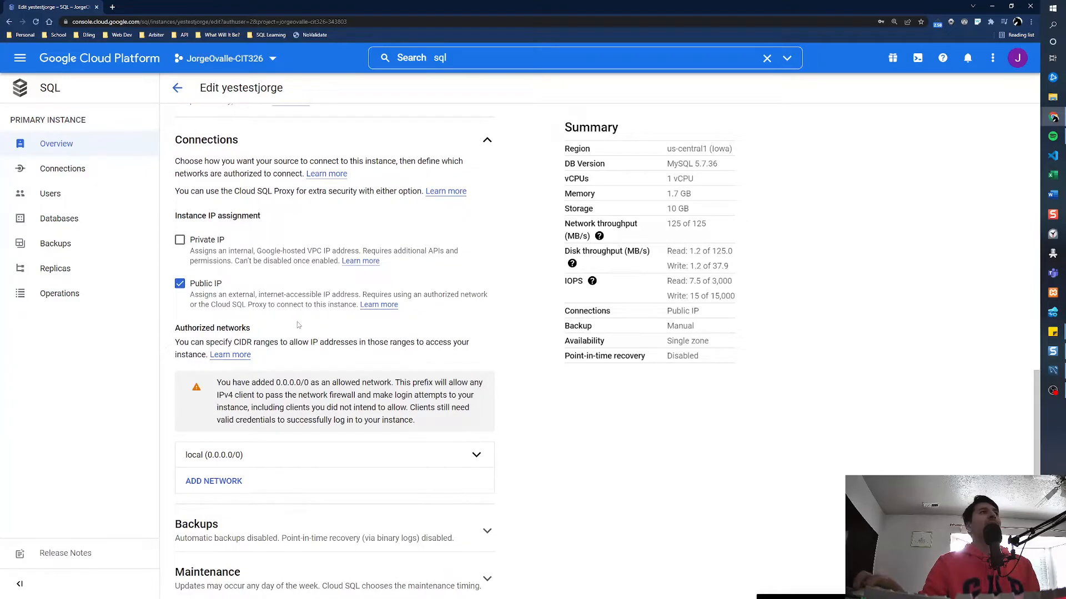
scroll(295, 324, down, 1)
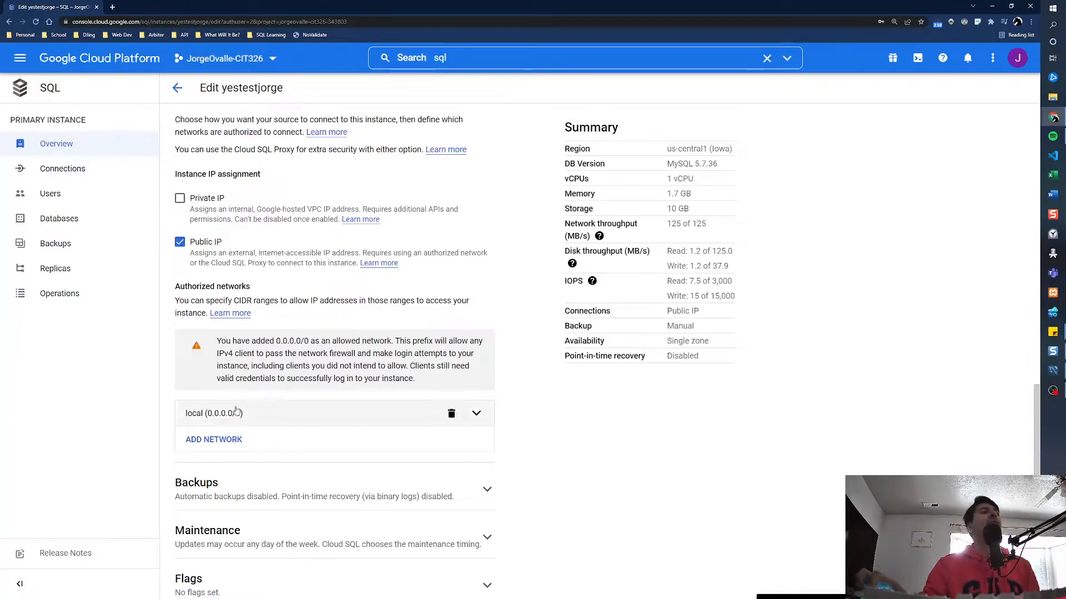
scroll(575, 401, down, 2)
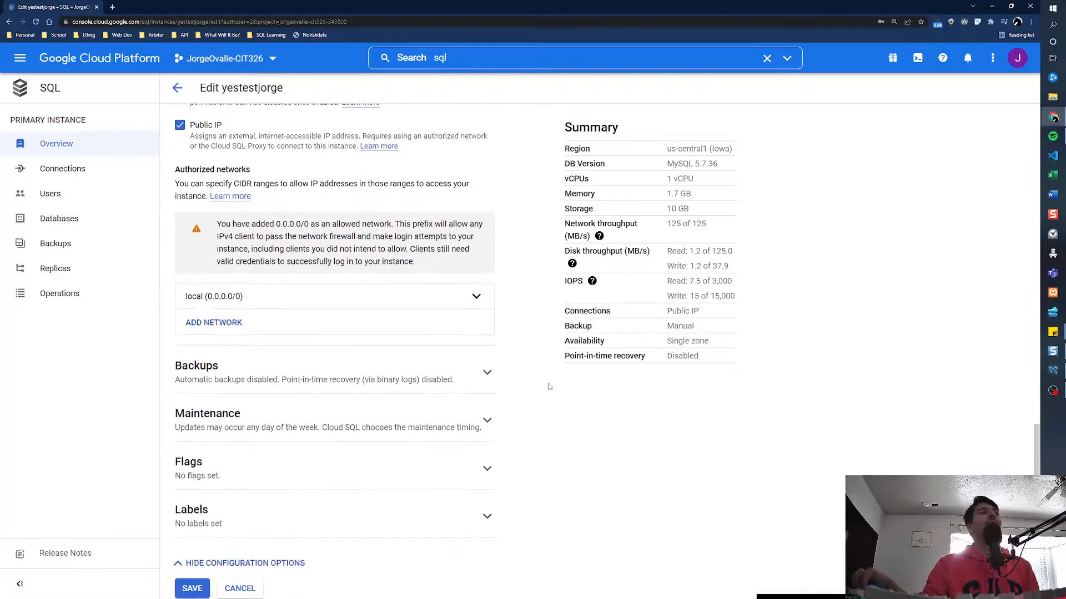
Expand the Backups and Maintenance sections and review the automated backup, maintenance window and update order options
click(486, 364)
scroll(525, 378, down, 1)
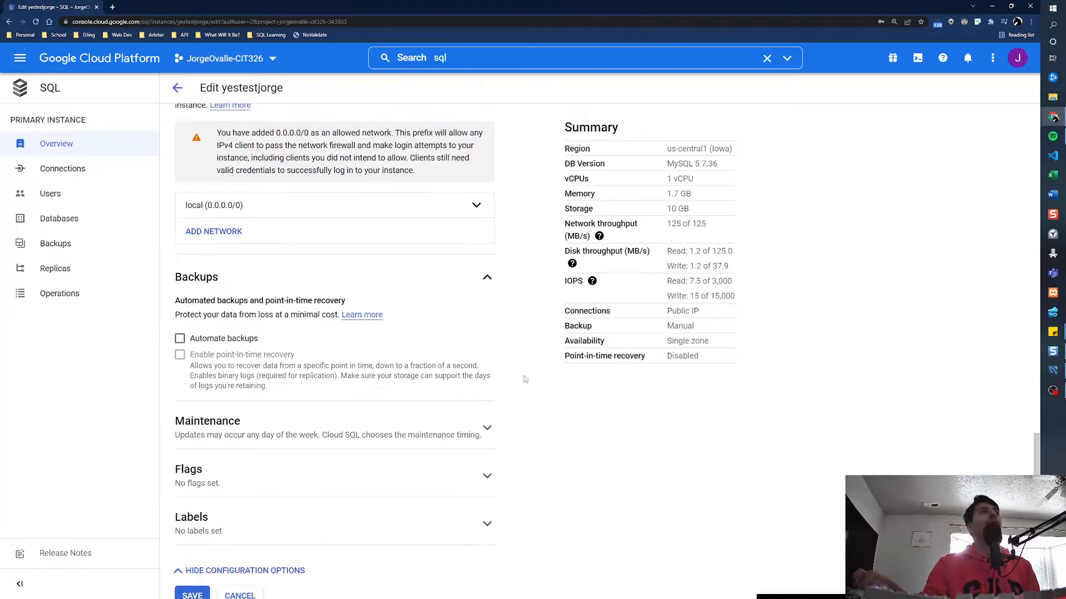
scroll(211, 340, down, 1)
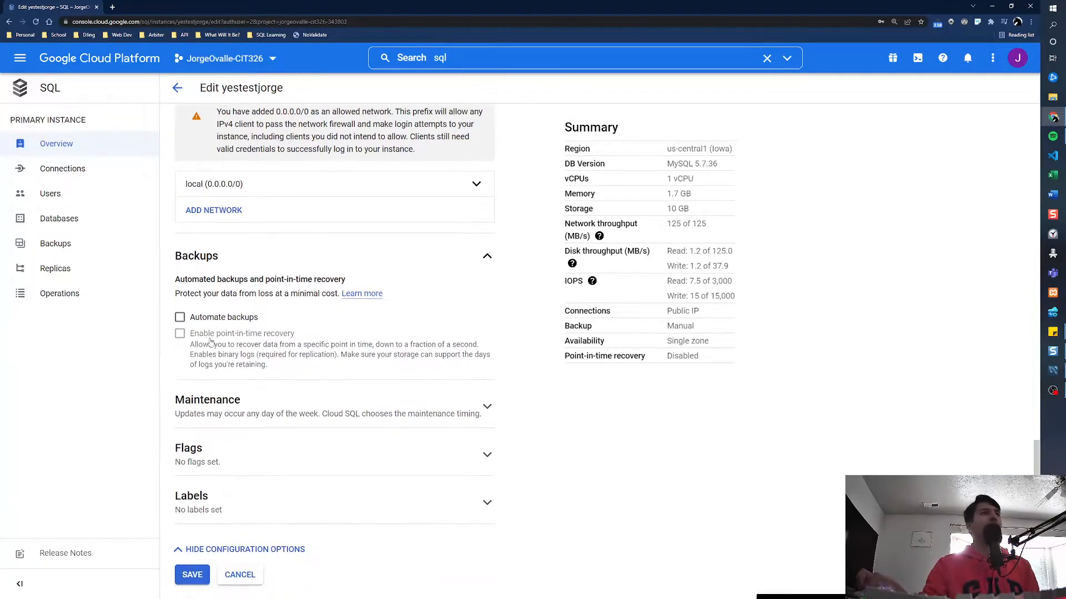
click(487, 408)
scroll(516, 404, down, 3)
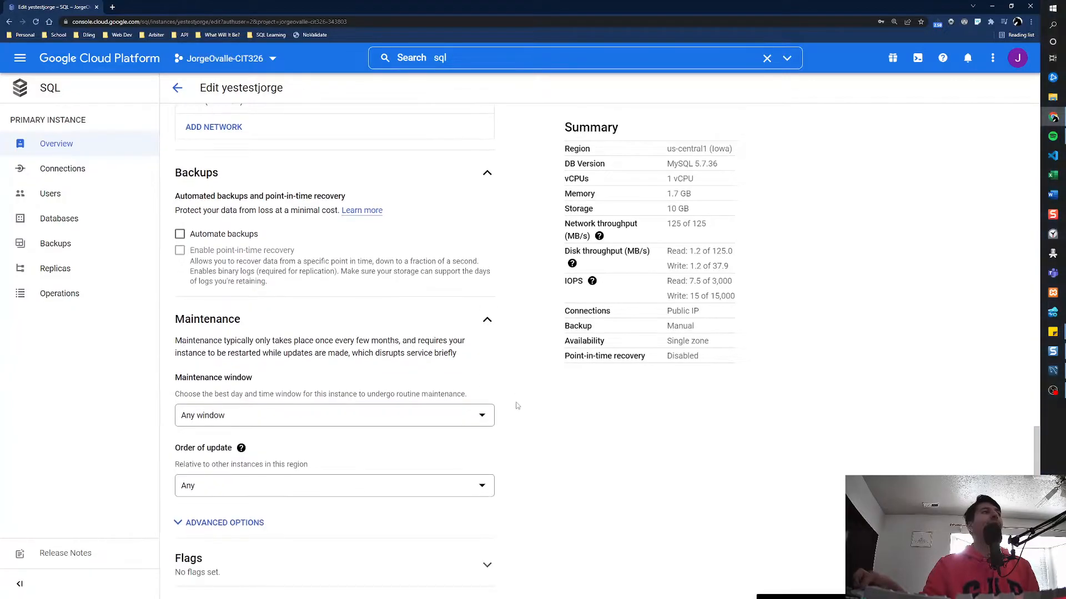
scroll(516, 404, up, 1)
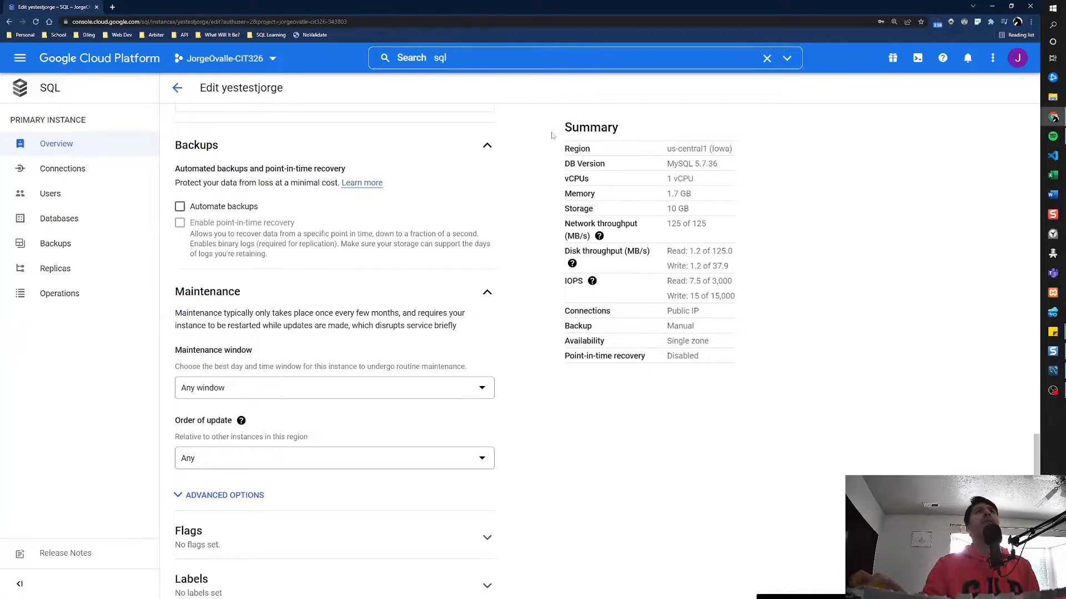
Review the configuration summary of the instance, from region down to point-in-time recovery
drag(566, 127, 749, 291)
click(776, 314)
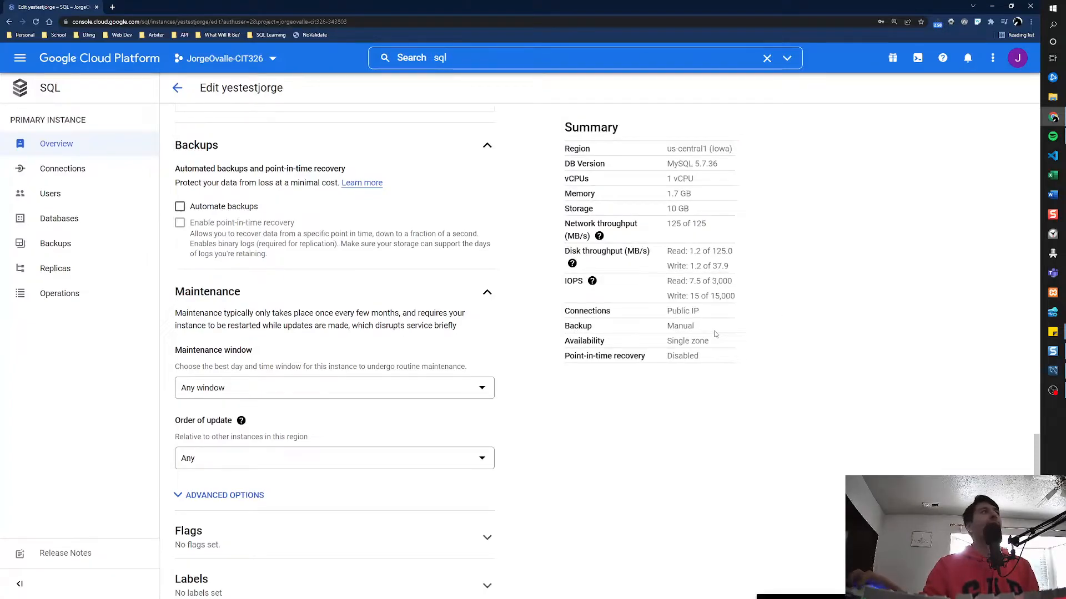
key(alt+Tab)
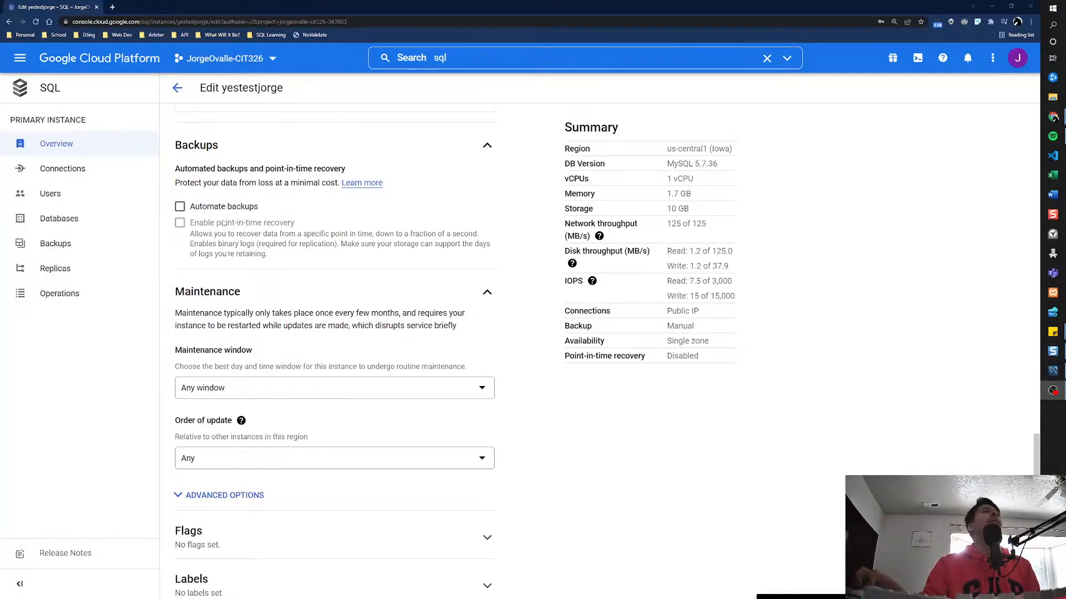
Find VPC network among the networking products and open its Firewall page
click(12, 61)
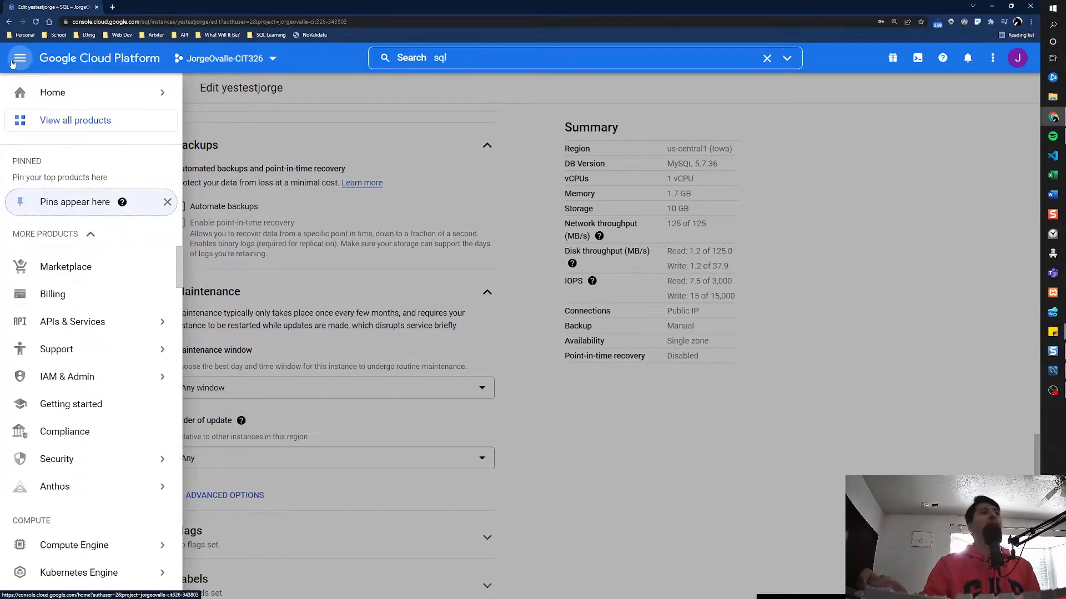
scroll(80, 300, down, 4)
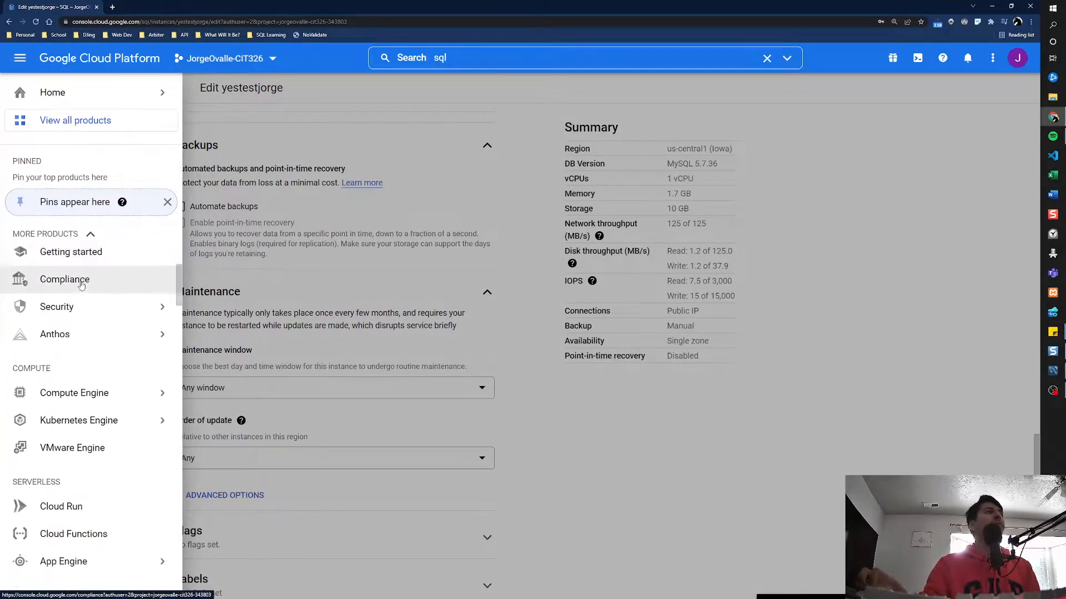
scroll(82, 354, down, 9)
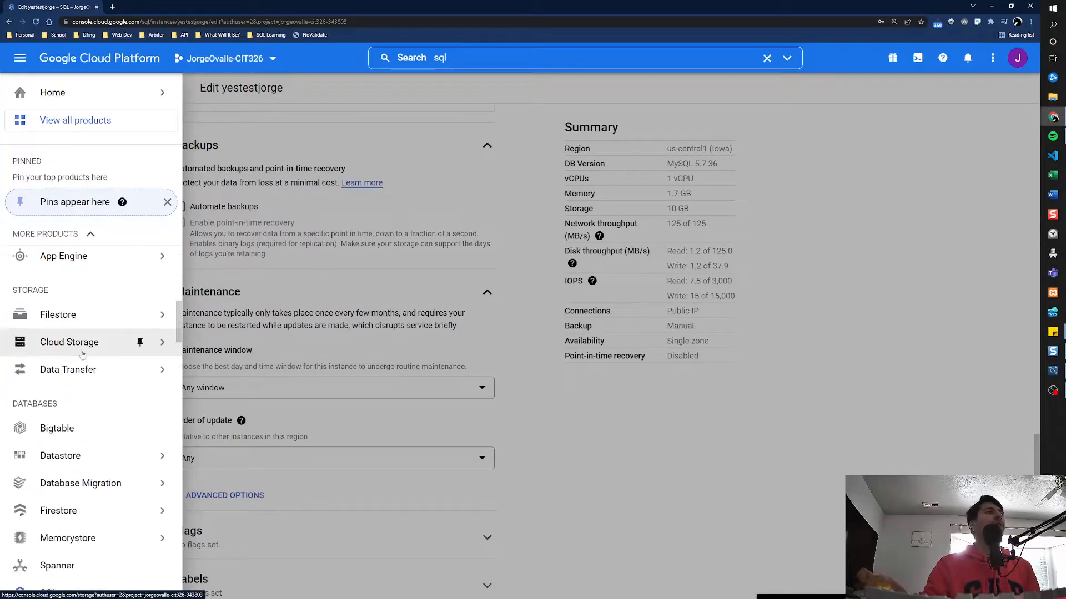
scroll(82, 354, down, 5)
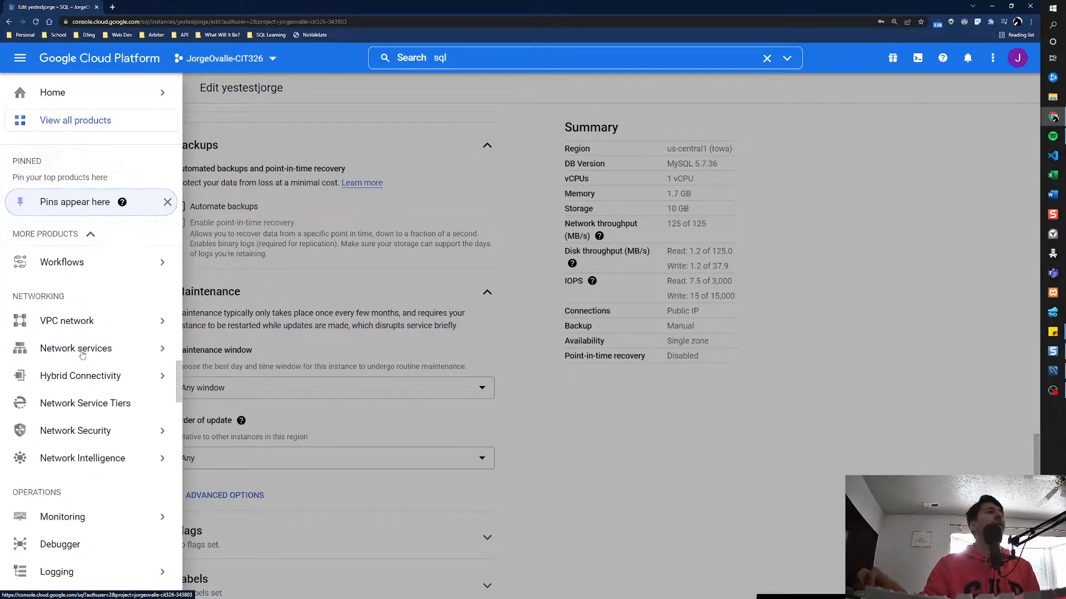
mouse_move(64, 325)
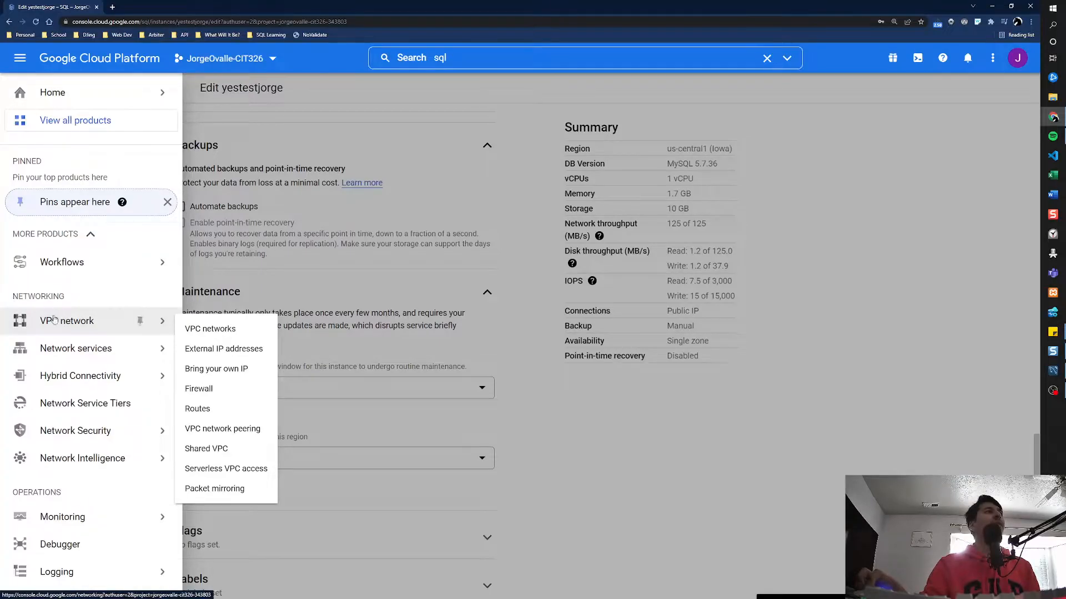
click(211, 393)
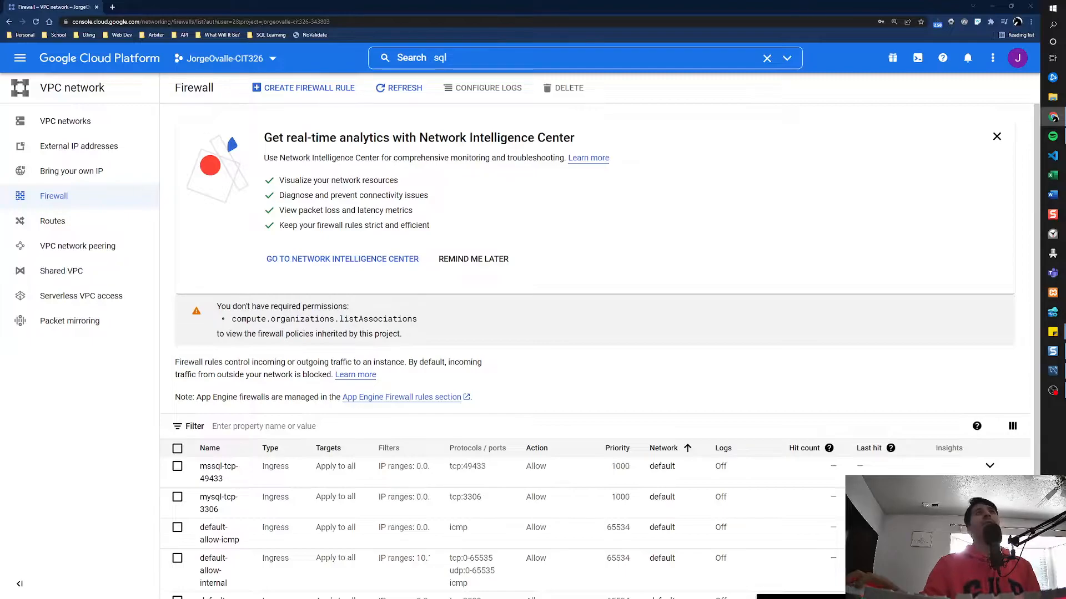
Bring the Common Database Server Port Numbers web page into the browser window and enlarge its text
drag(1065, 50, 572, 7)
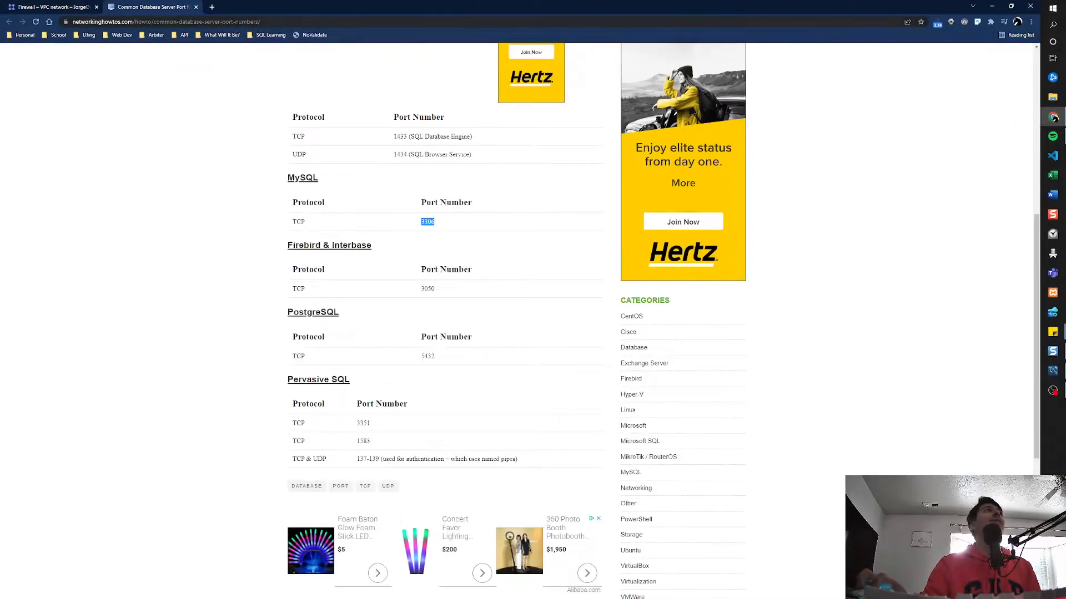
drag(264, 22, 134, 22)
click(238, 142)
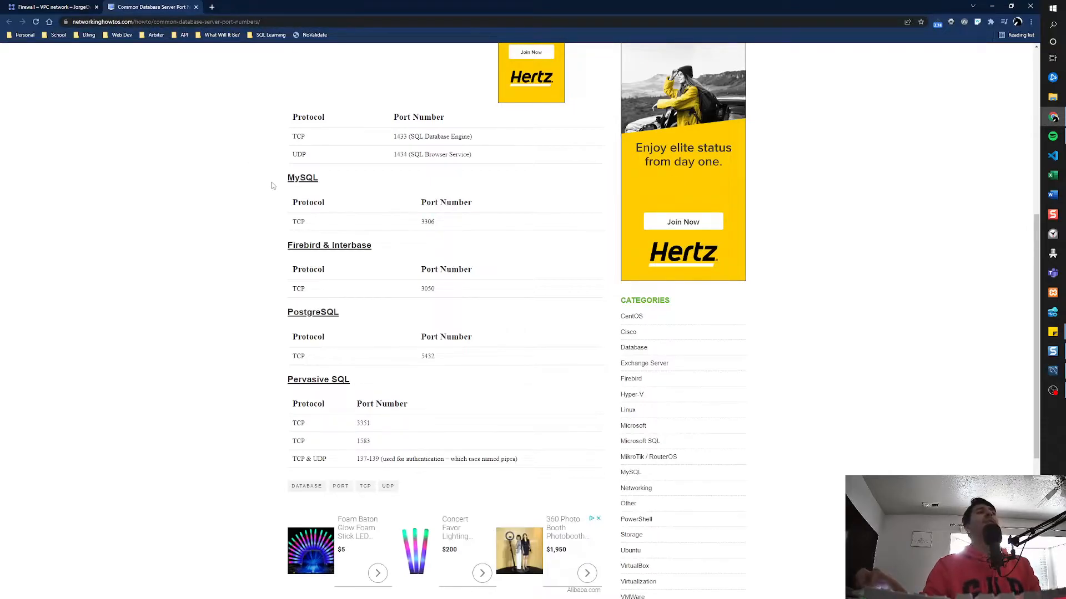
key(ctrl+plus)
key(ctrl+plus)
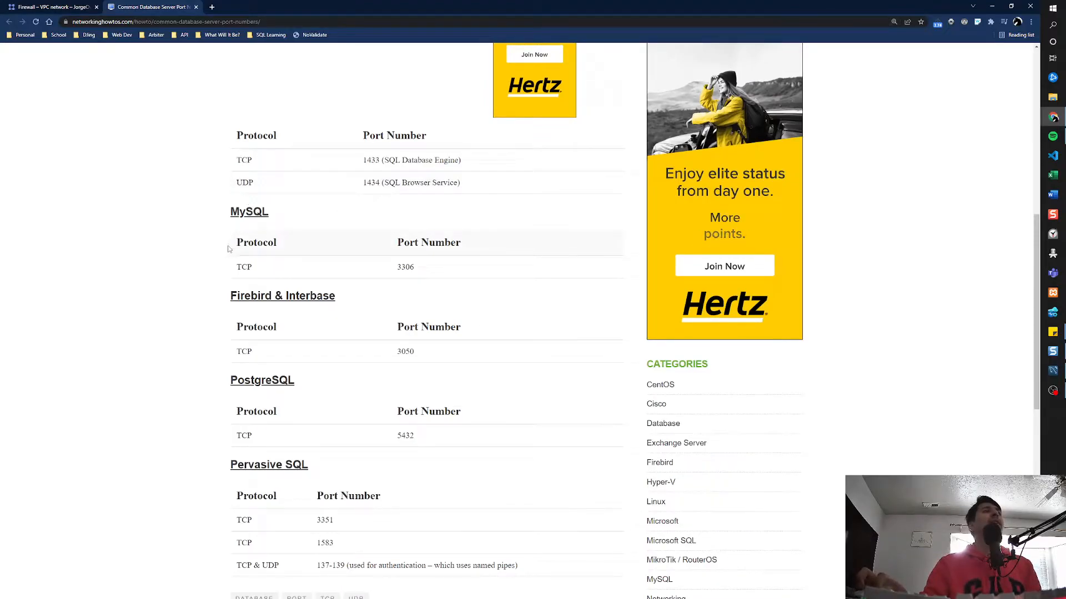
Look up the protocol and port number for MySQL, comparing them with those for Firebird & Interbase and PostgreSQL
drag(227, 220, 384, 214)
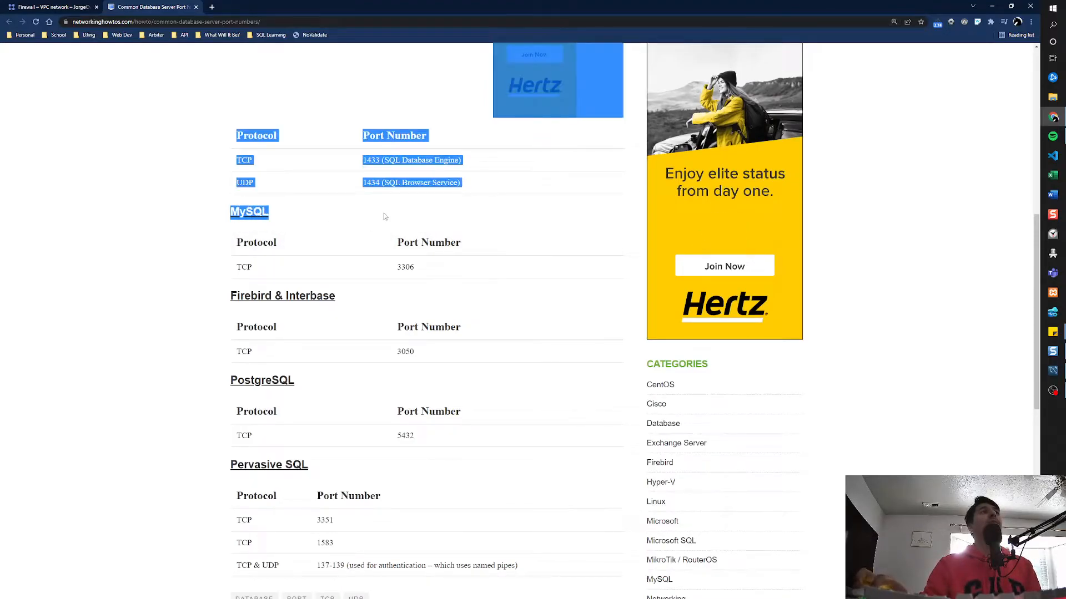
click(270, 269)
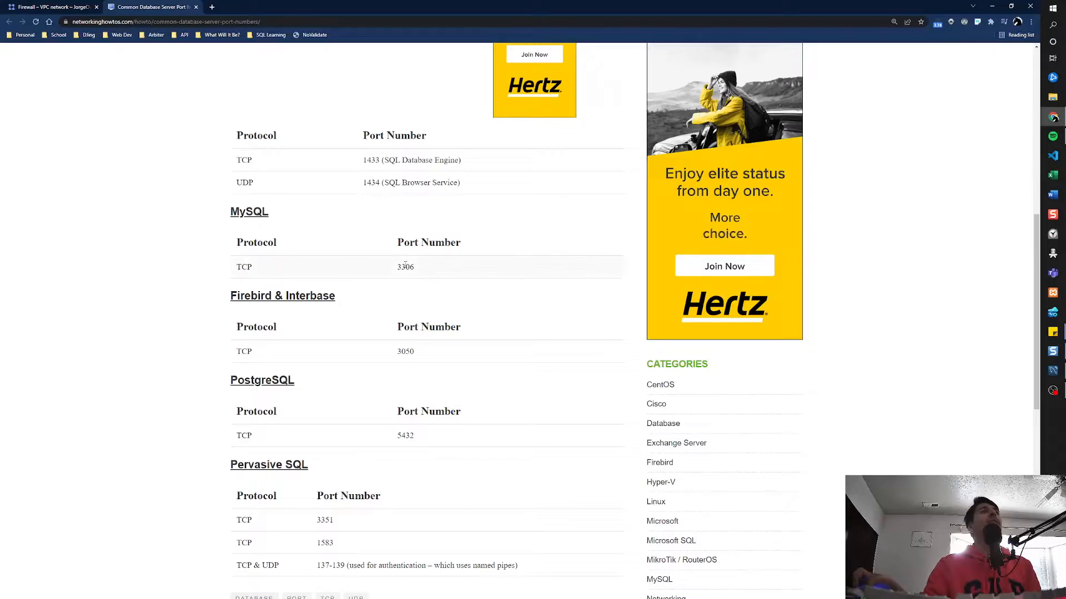
drag(427, 268, 398, 269)
click(449, 270)
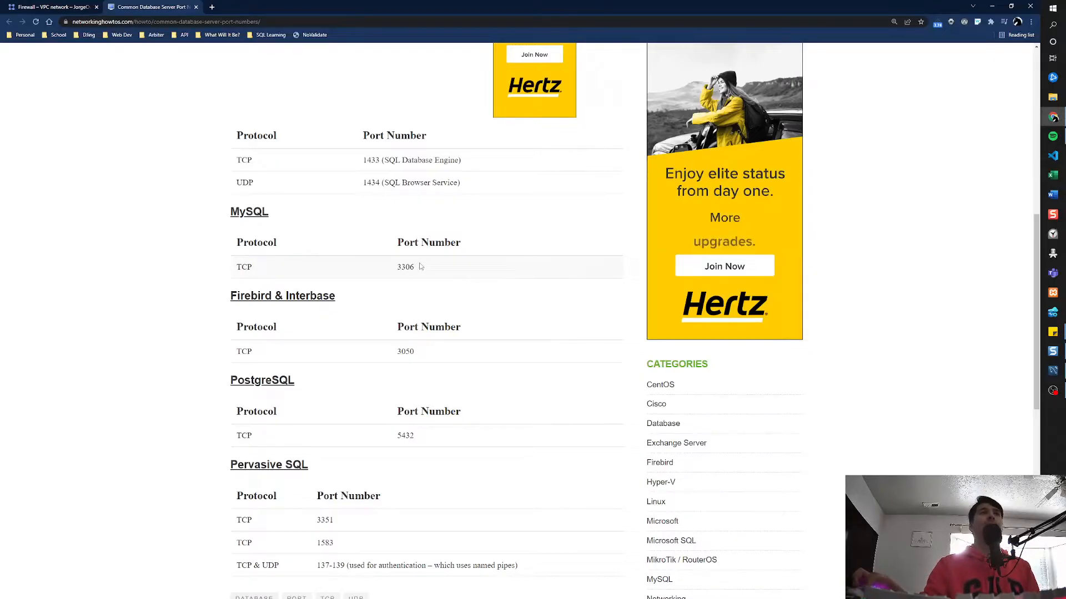
scroll(422, 270, down, 1)
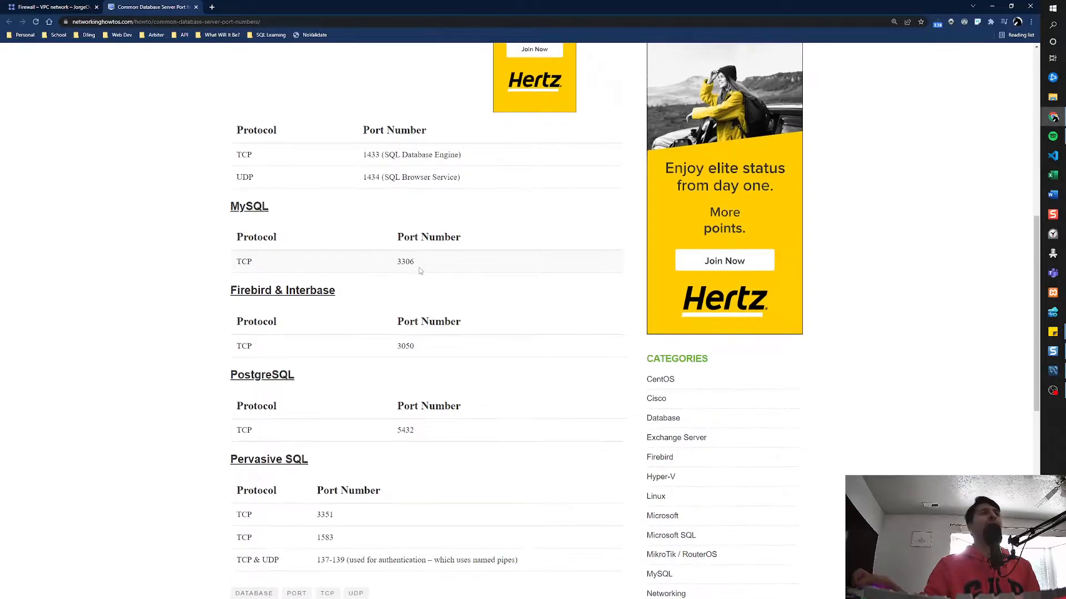
drag(225, 347, 336, 348)
click(261, 403)
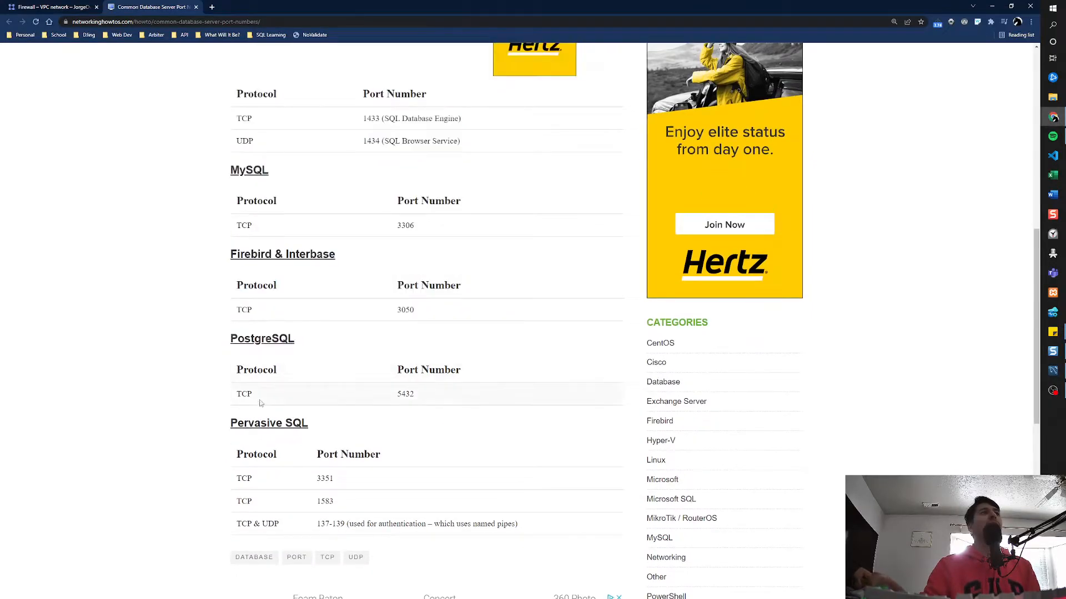
click(423, 396)
scroll(422, 375, up, 1)
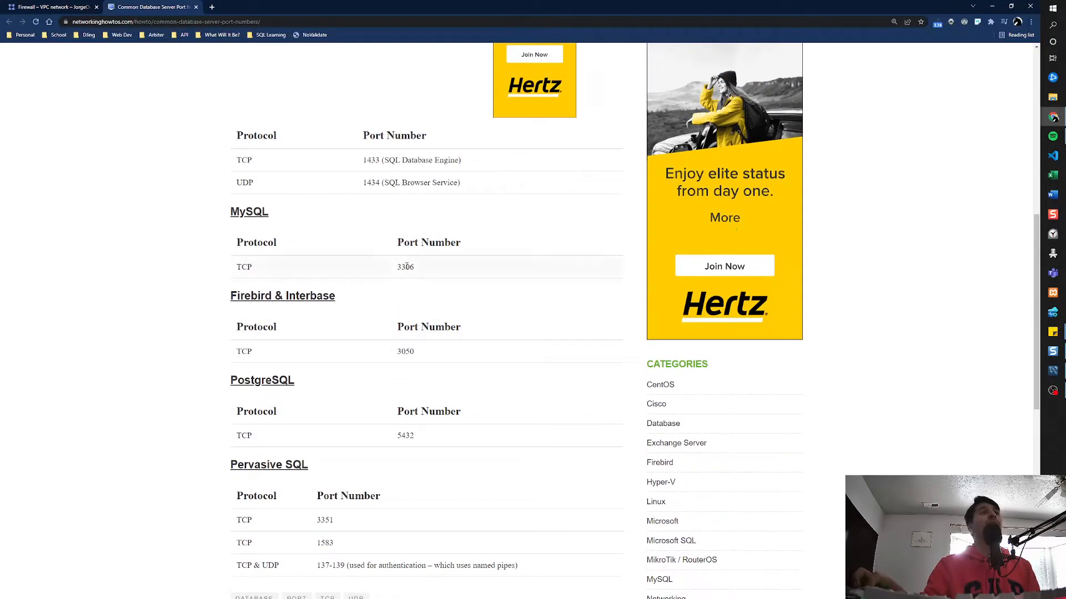
Return to the VPC firewall rules and open the mysql-tcp-3306 rule for editing
click(61, 9)
scroll(597, 272, down, 1)
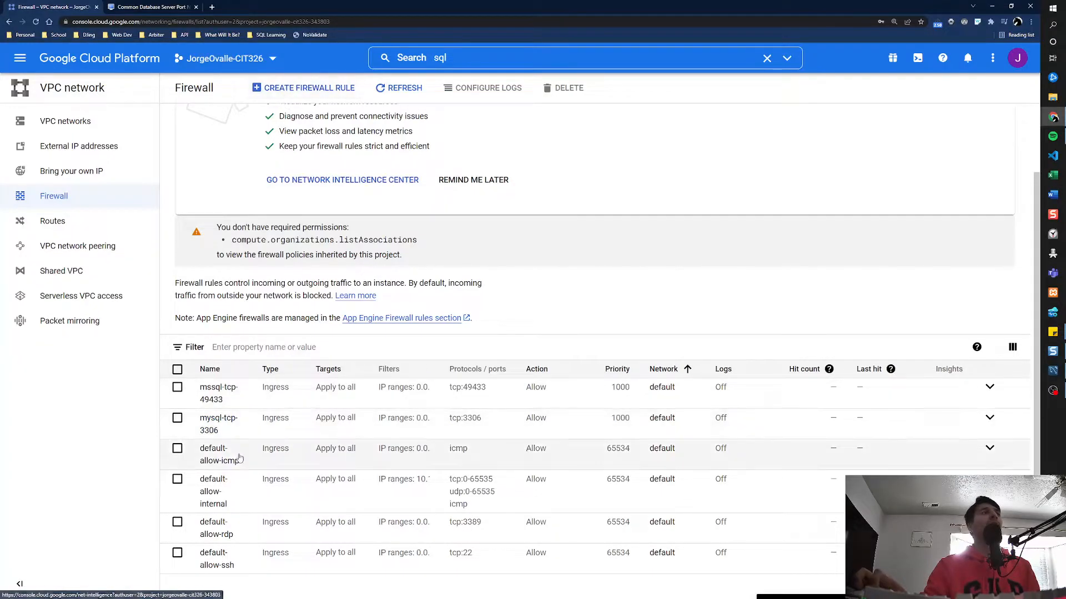
click(213, 428)
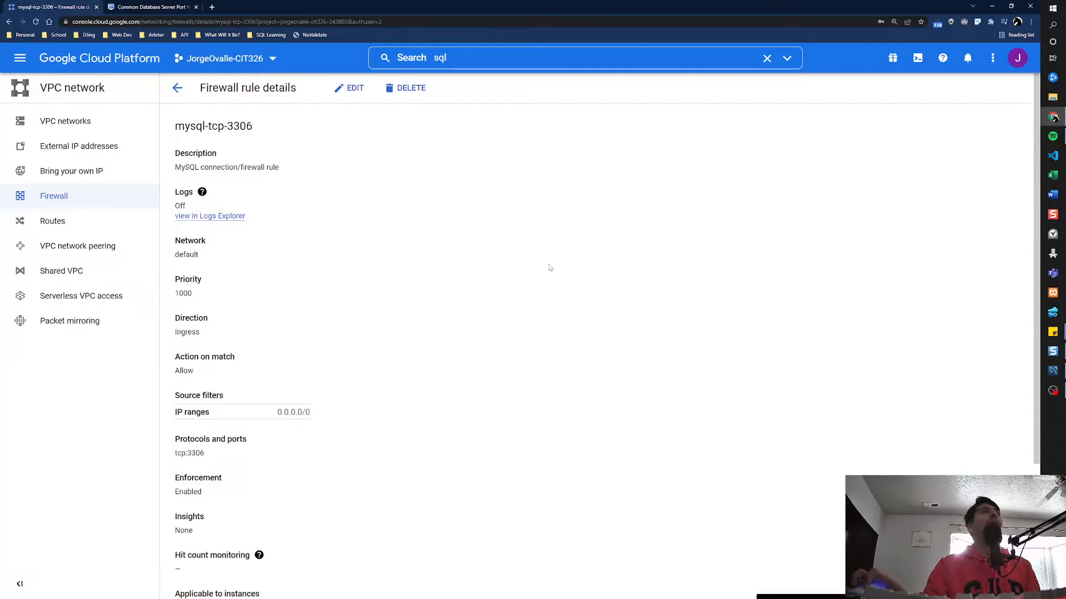
click(351, 88)
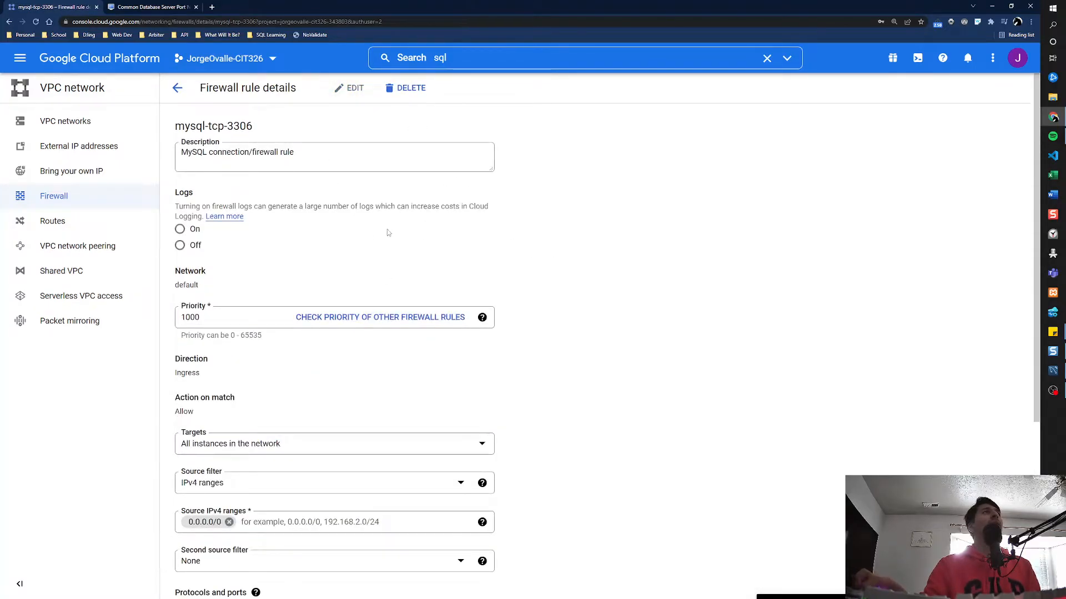
Review the firewall rule's name, description, logs, network, priority and traffic direction
drag(177, 125, 253, 128)
click(272, 132)
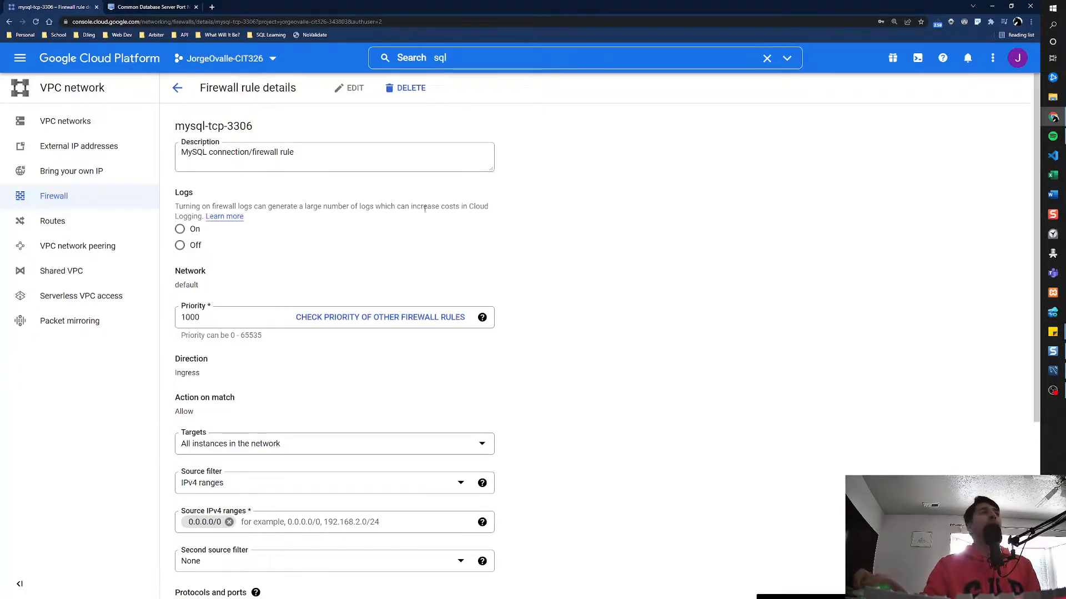
scroll(333, 208, down, 1)
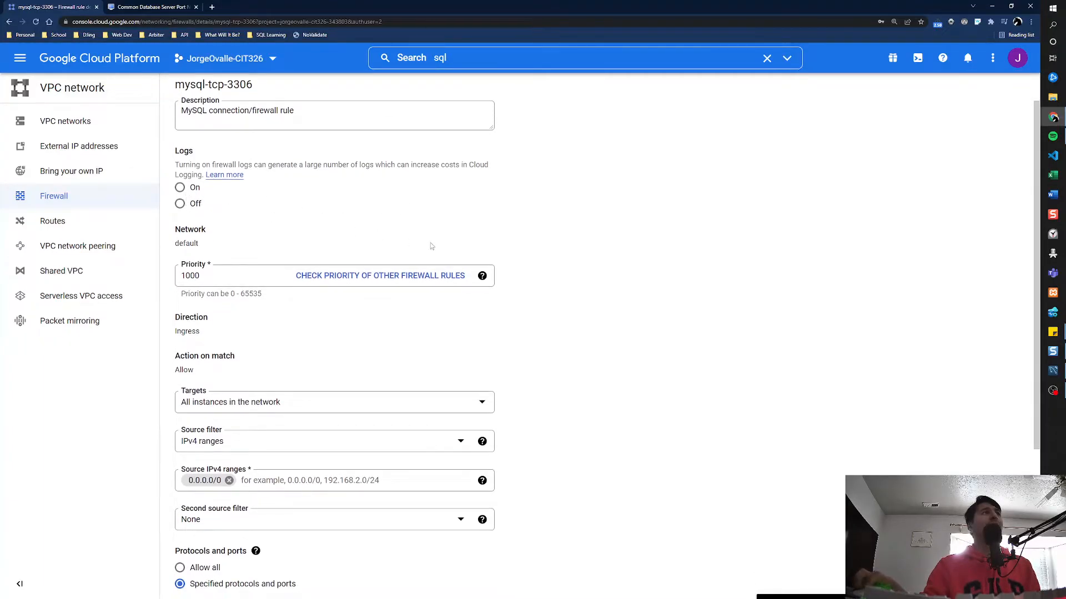
scroll(624, 283, down, 1)
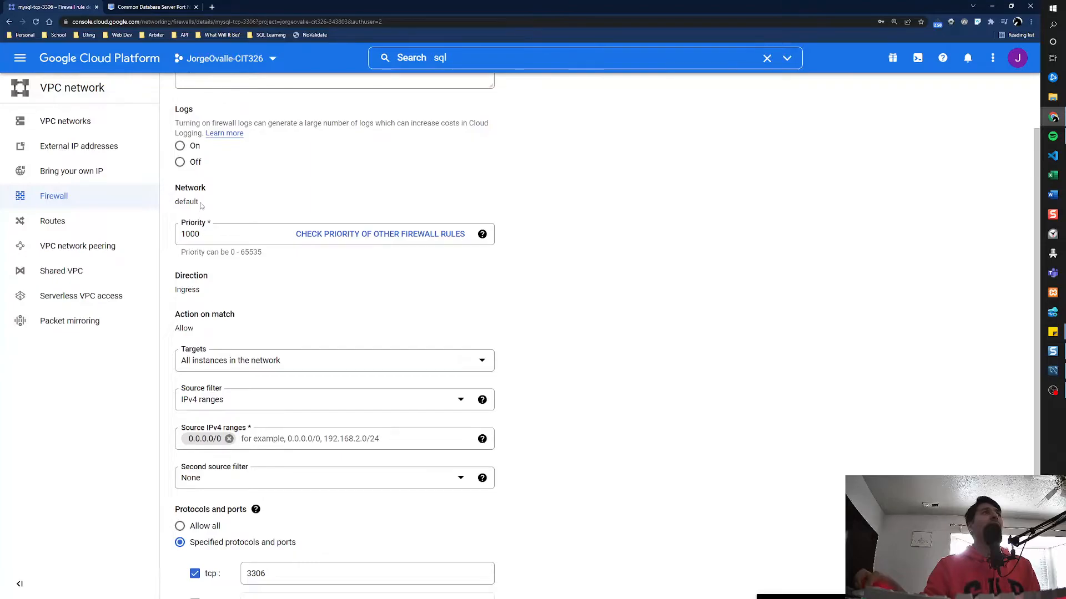
scroll(569, 306, down, 1)
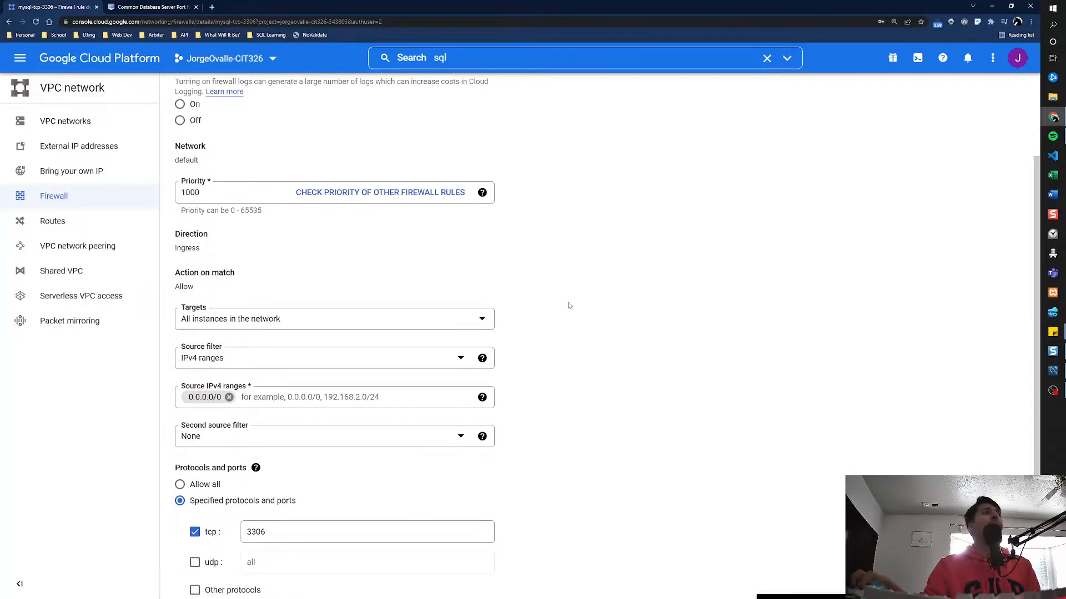
Examine the rule's targets, source IPv4 ranges with their help note, and the specified protocols and ports
scroll(567, 304, down, 1)
click(328, 281)
click(328, 281)
scroll(203, 237, down, 2)
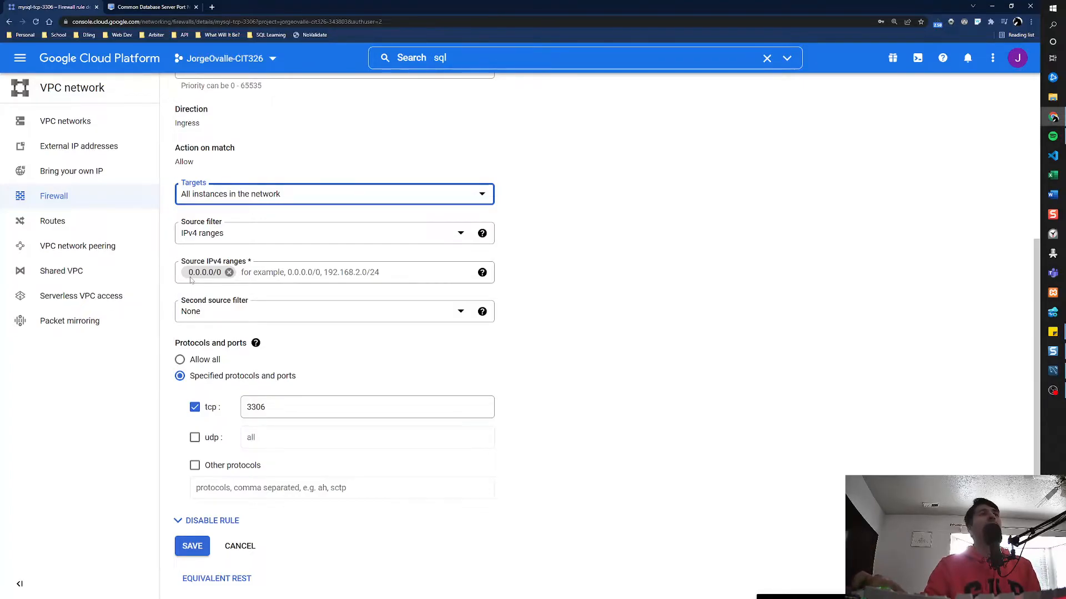
click(483, 273)
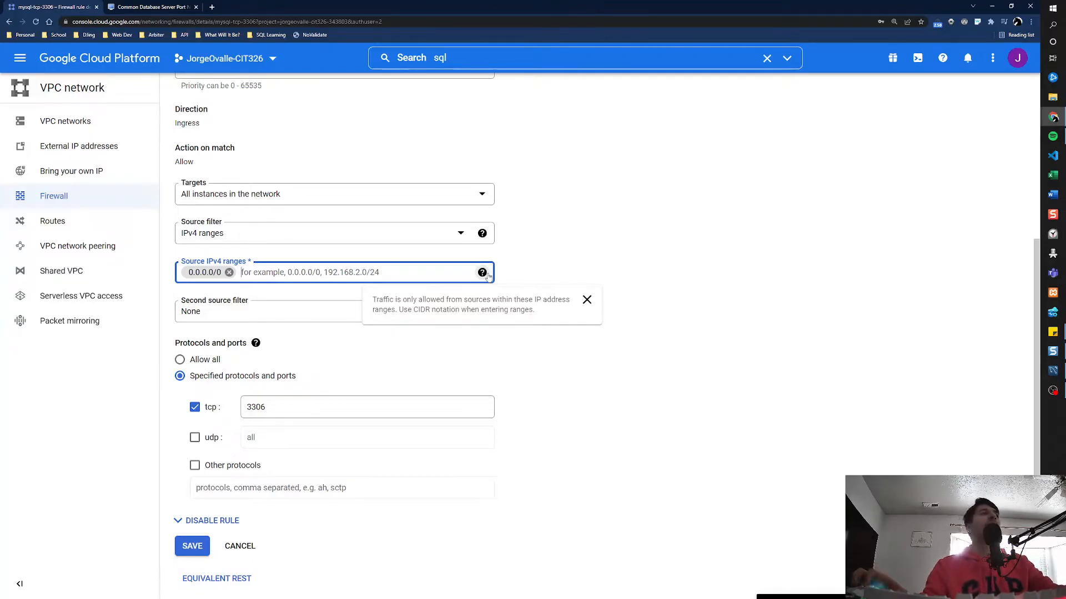
click(590, 239)
scroll(604, 230, down, 1)
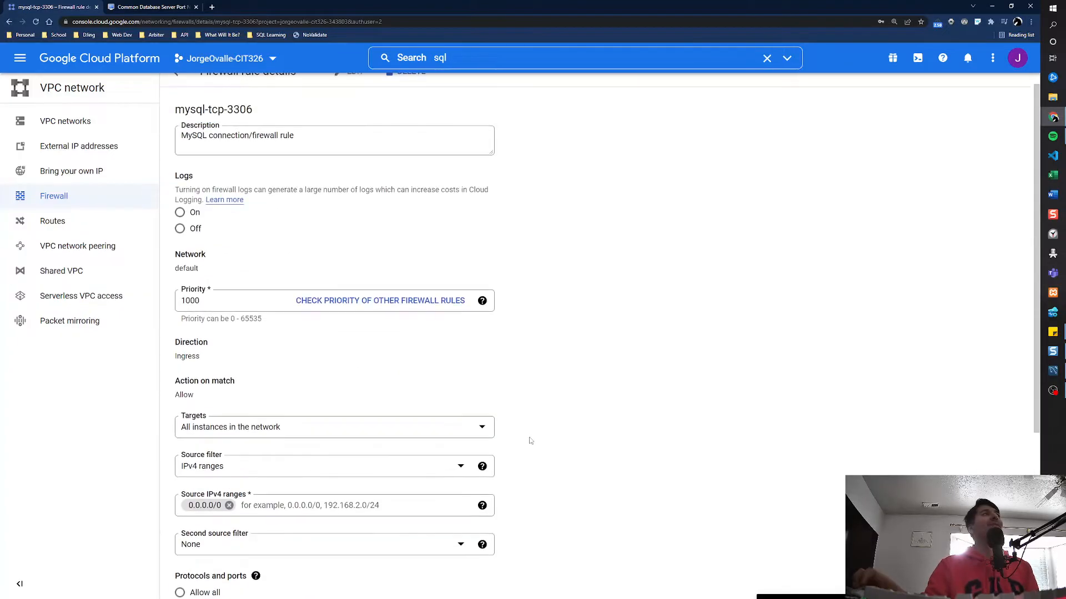
Go to the SQL product under Databases and open the overview of the MySQL 5.7 instance
click(15, 62)
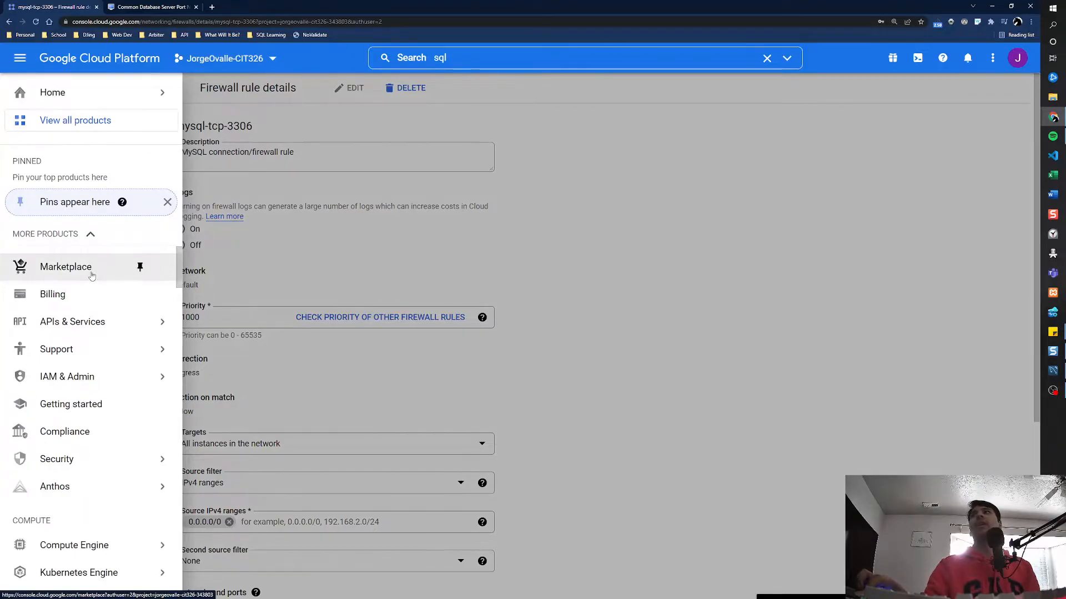
scroll(92, 276, down, 3)
mouse_move(92, 328)
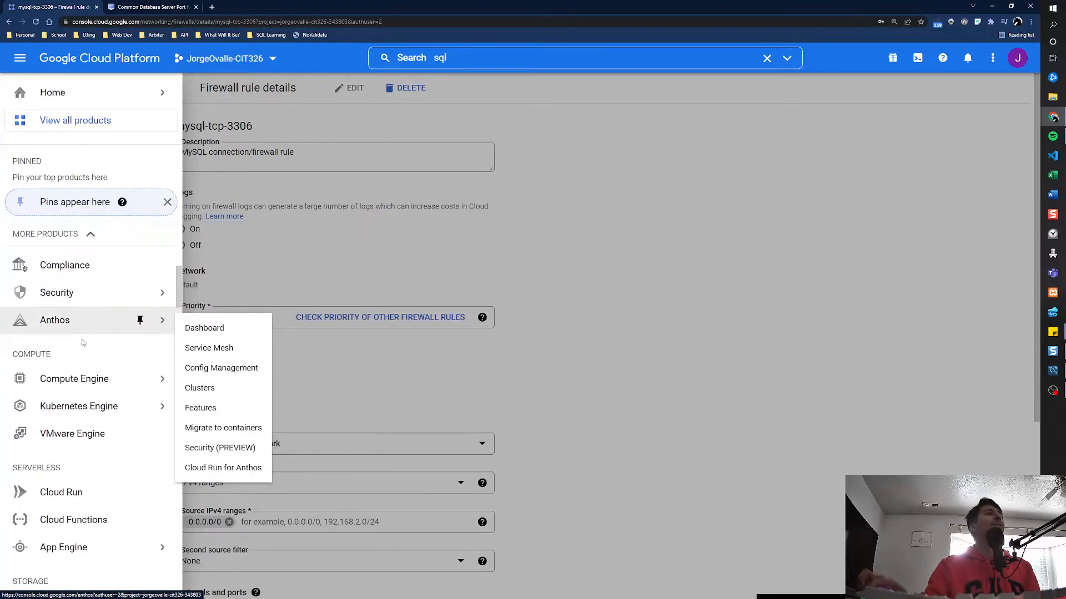
scroll(89, 341, down, 3)
scroll(92, 340, up, 2)
mouse_move(100, 355)
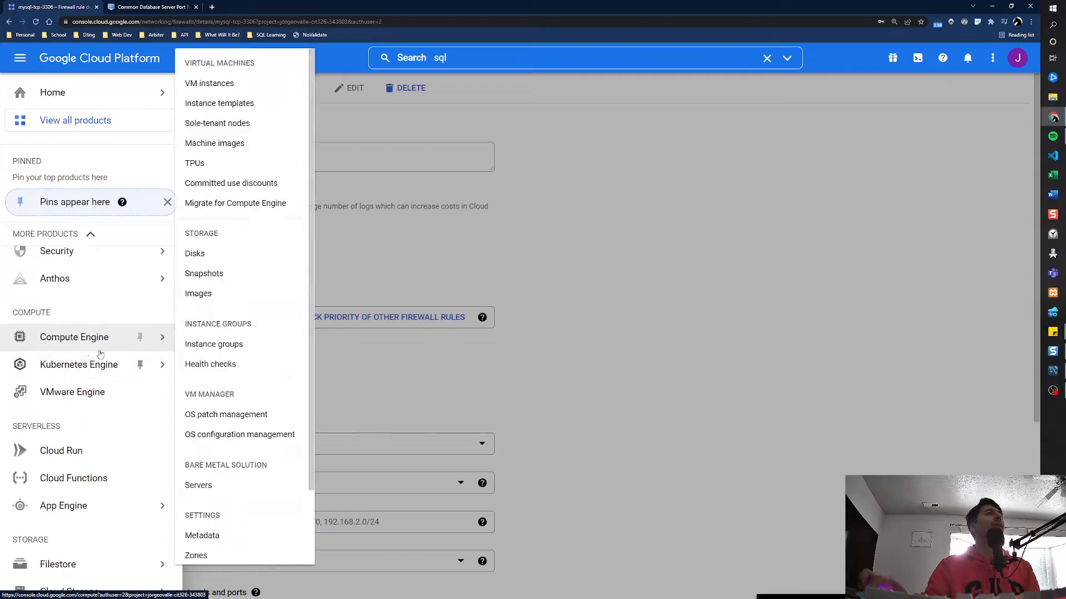
scroll(92, 366, down, 7)
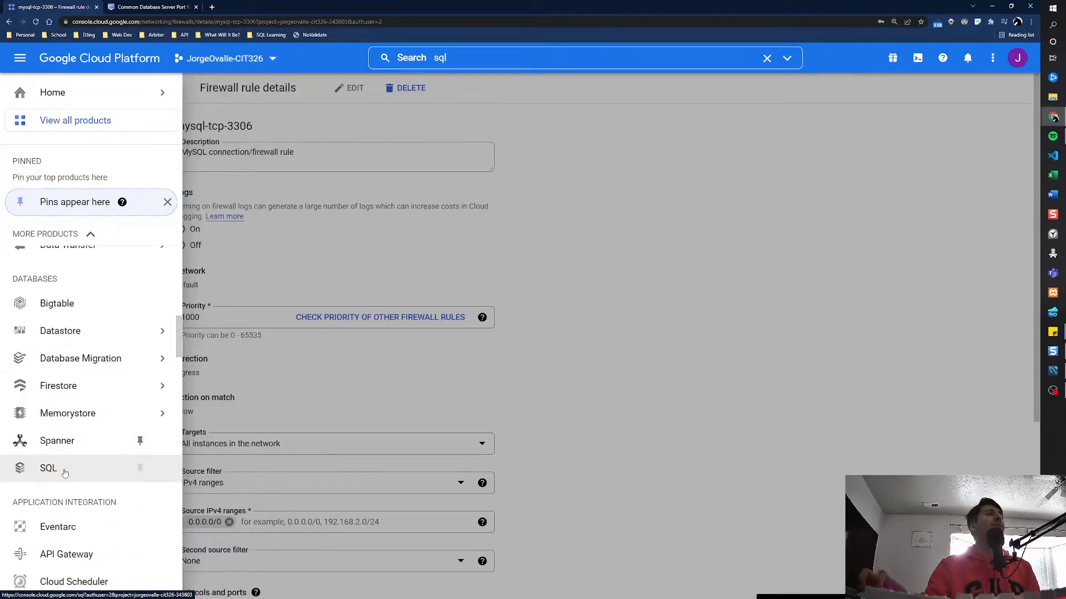
click(66, 470)
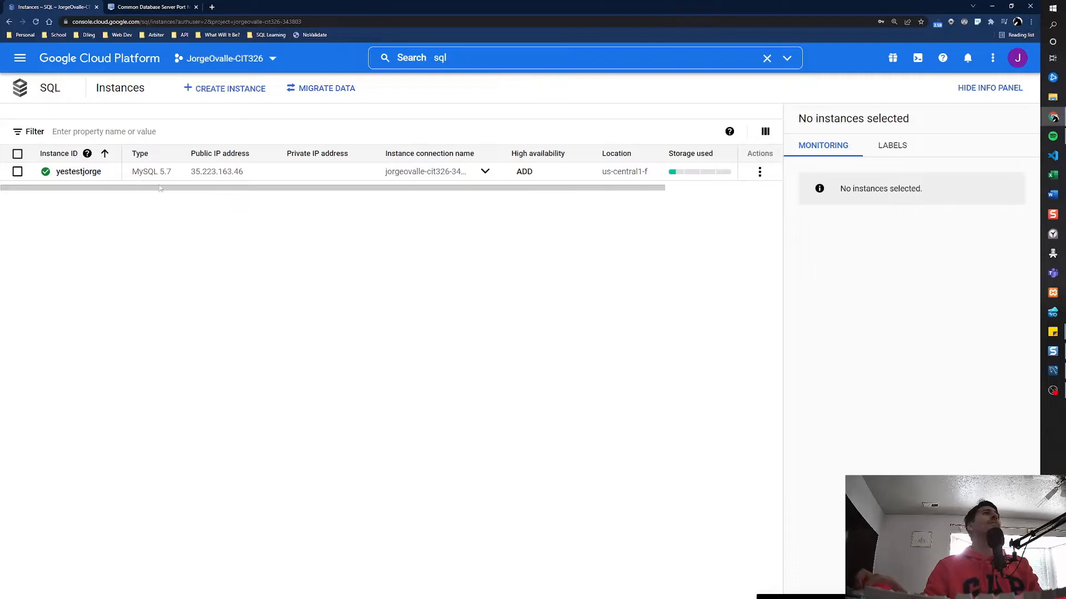
click(78, 172)
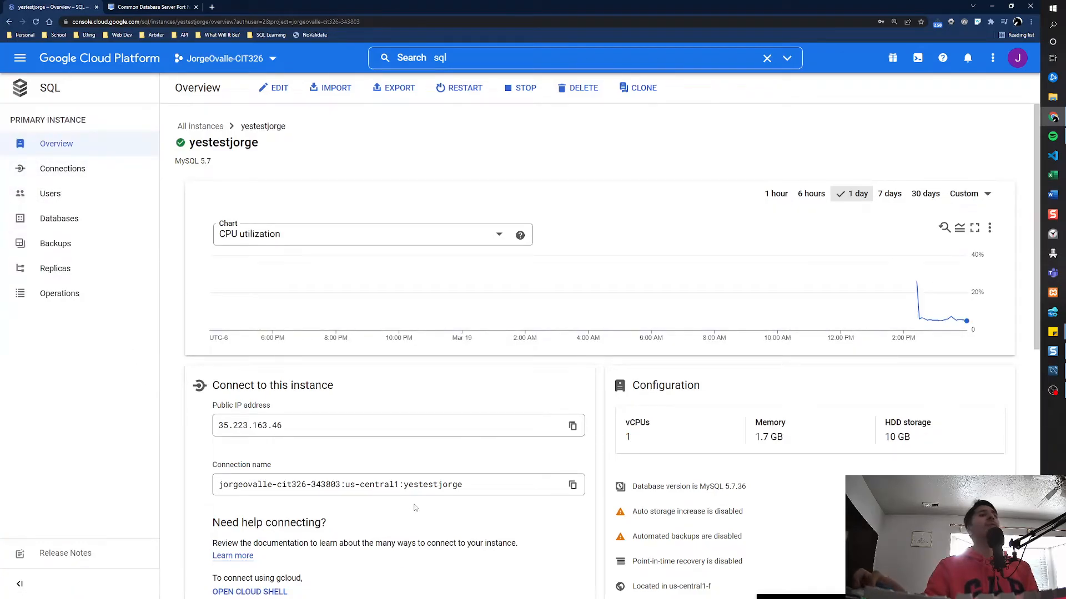
Examine the instance's connection name and public IP address in the connection details
drag(477, 484, 205, 483)
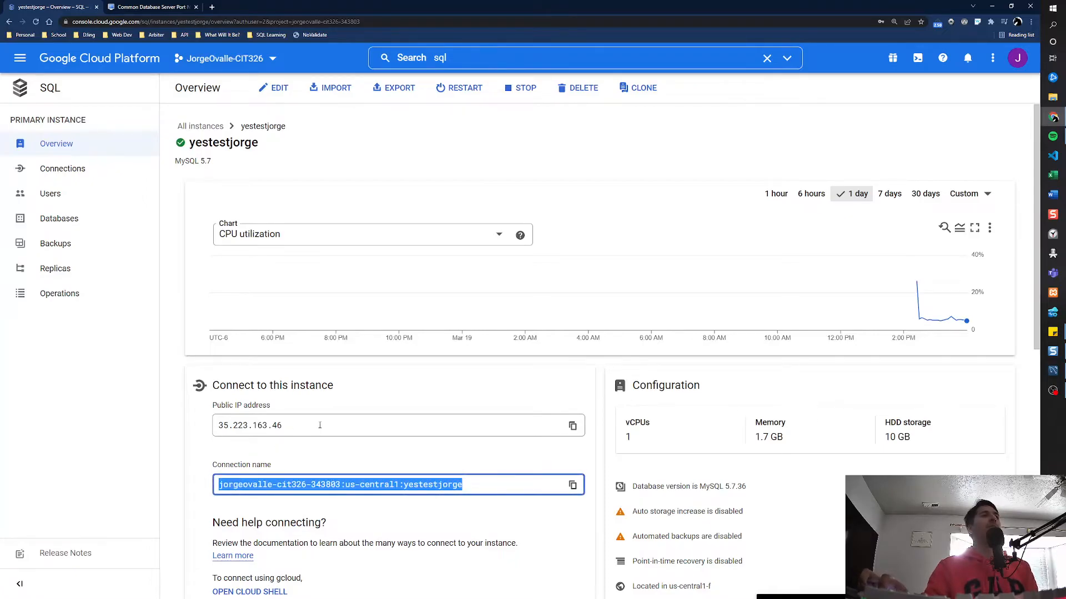
drag(319, 424, 219, 425)
click(421, 400)
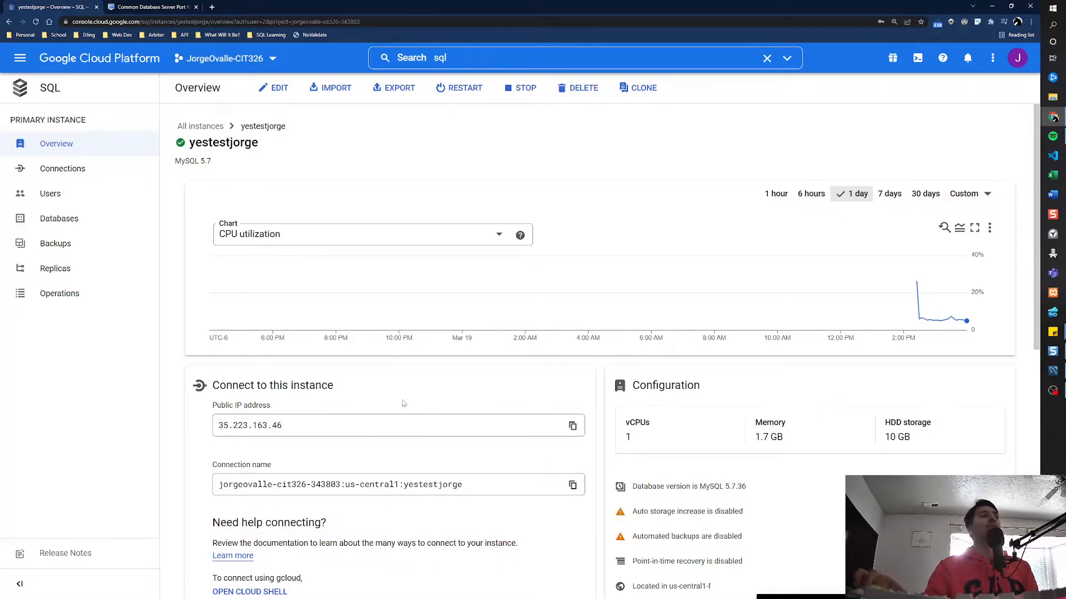
Examine the instance's networking connection settings and open a blank new-network entry under Authorized networks
click(71, 173)
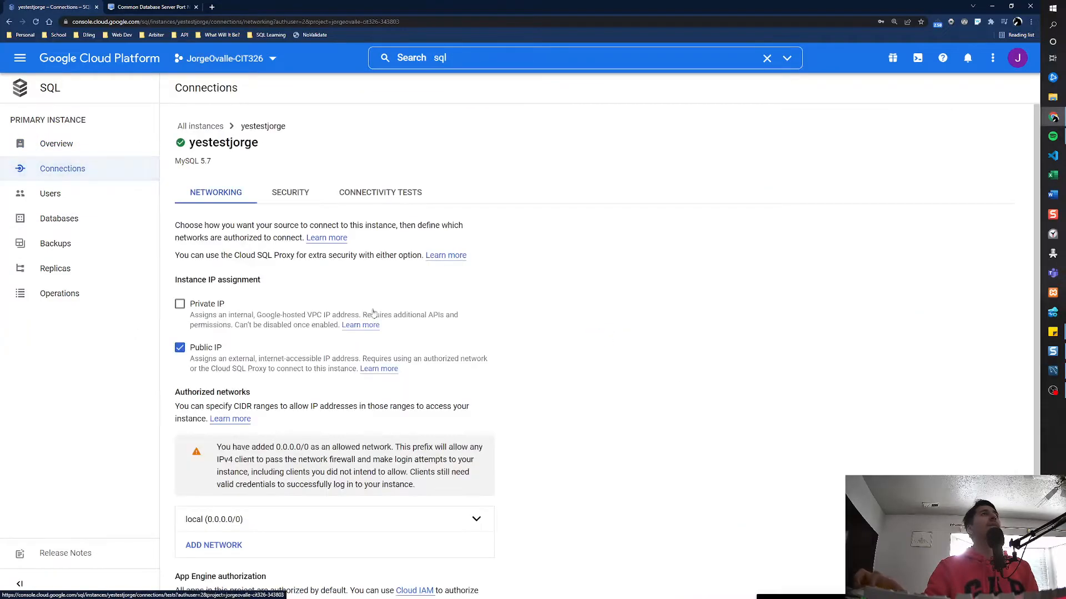
scroll(398, 322, down, 1)
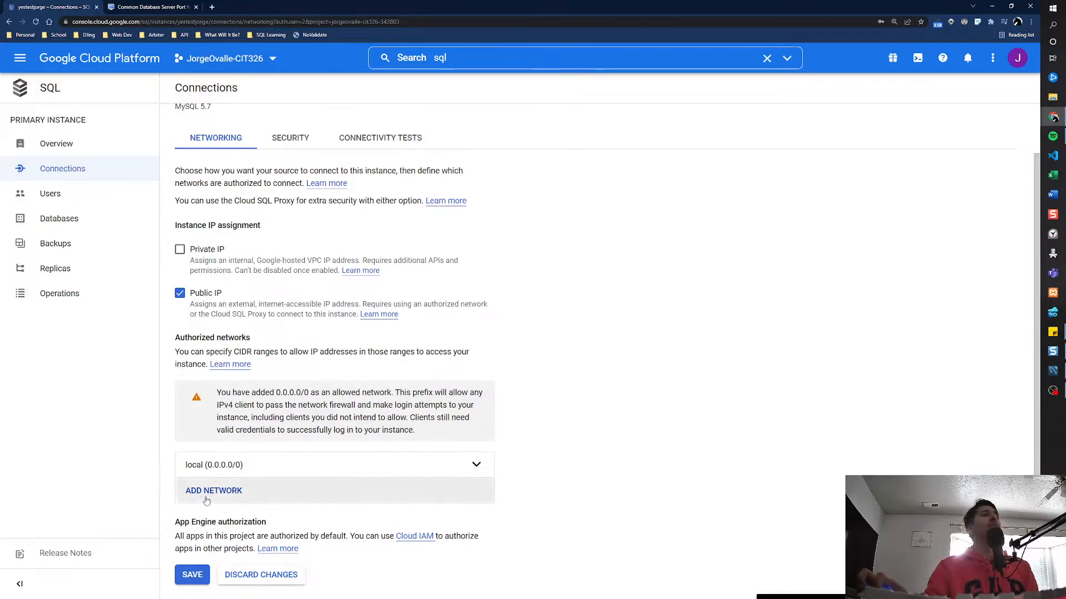
click(230, 498)
scroll(592, 412, down, 3)
click(250, 373)
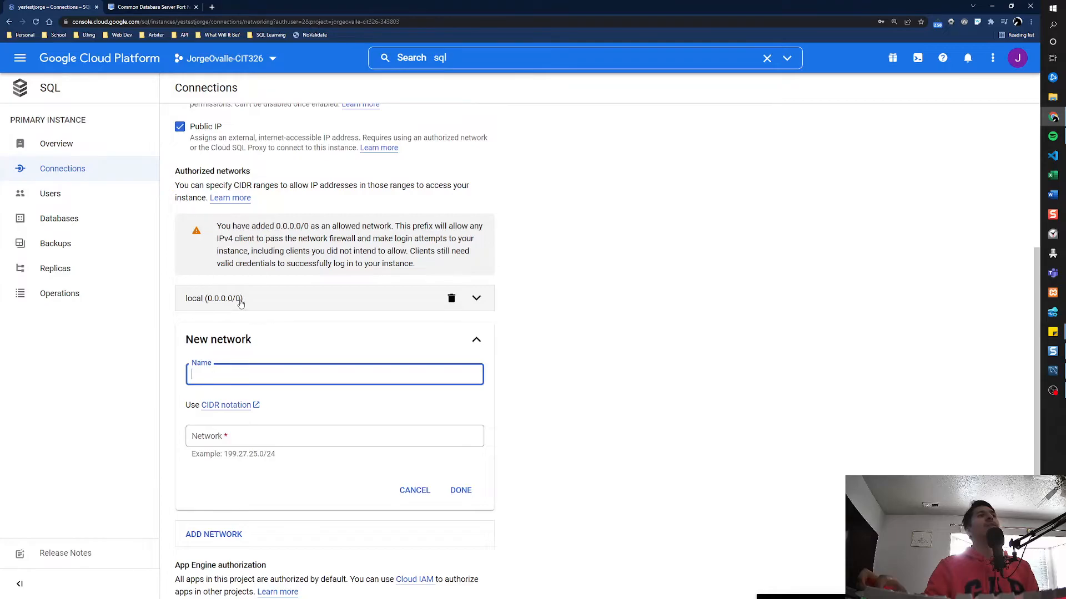
scroll(587, 439, down, 1)
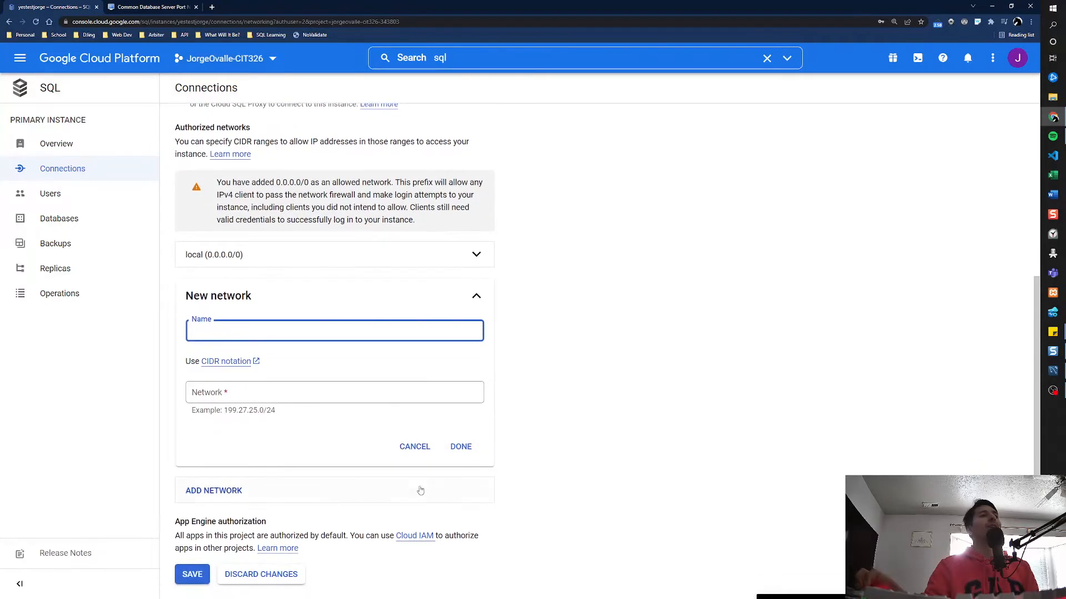
scroll(560, 438, up, 3)
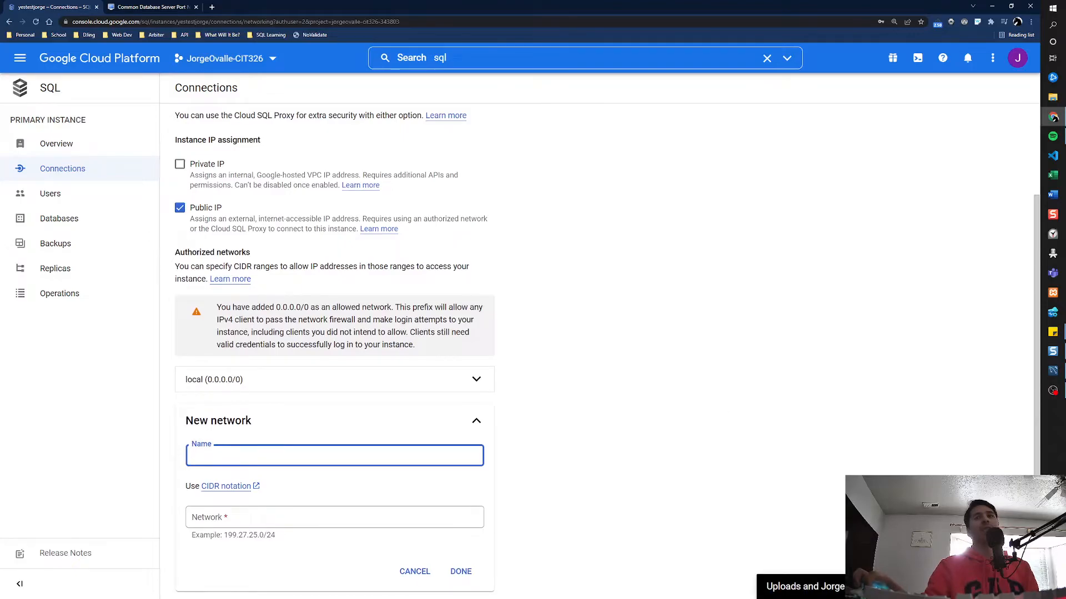
Leave the new-network entry unsaved and return to the instance's overview
click(994, 586)
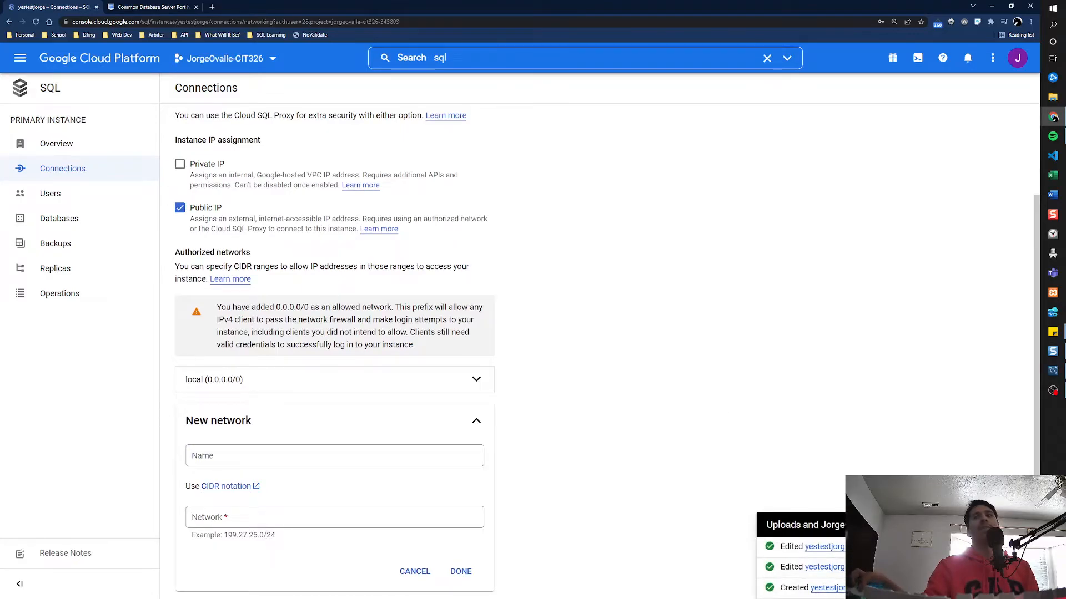
scroll(592, 415, up, 3)
click(64, 145)
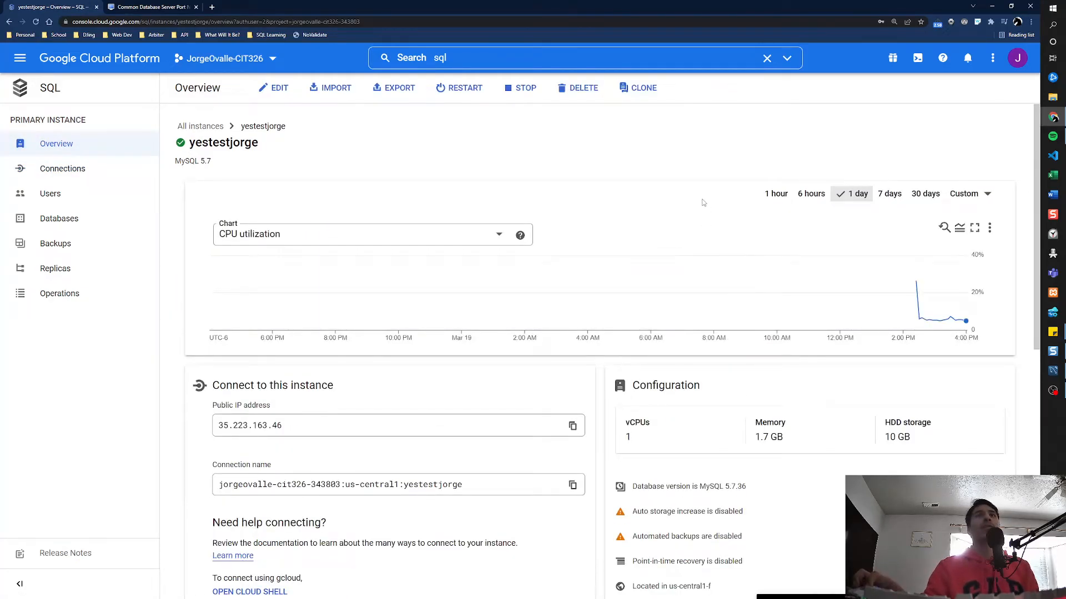
Switch to MySQL Workbench and review the BowlingLeagueExample creation script back to its CREATE DATABASE statement
key(alt+Tab)
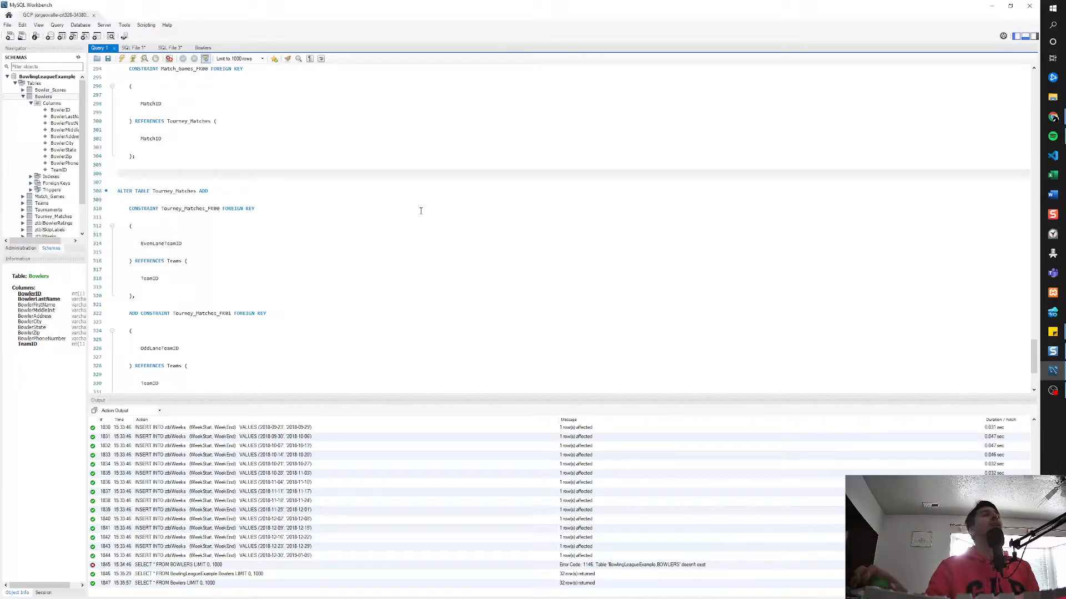
scroll(421, 211, up, 6)
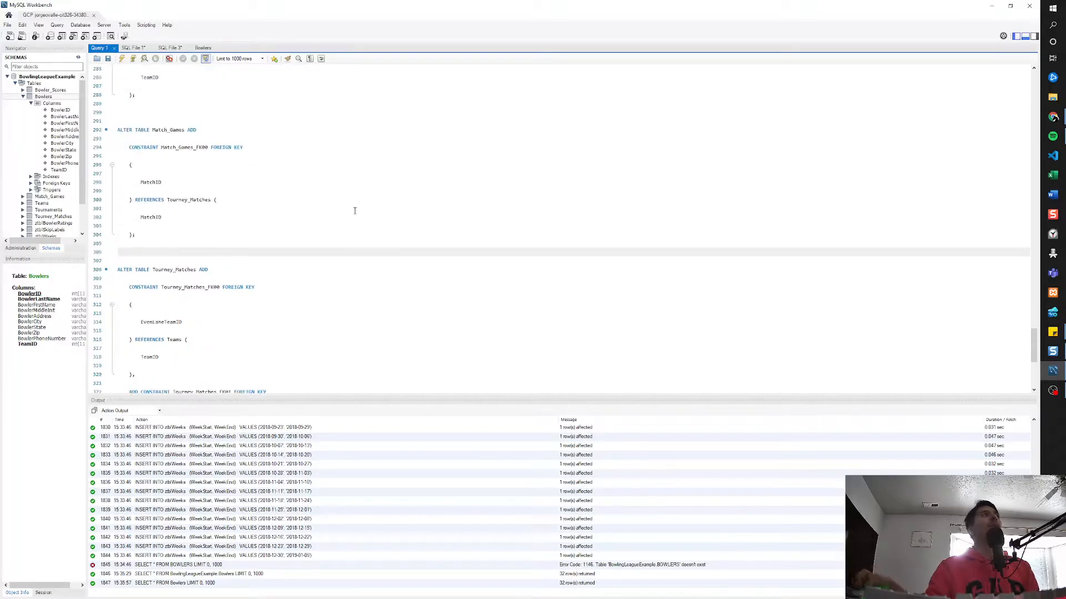
scroll(166, 234, up, 10)
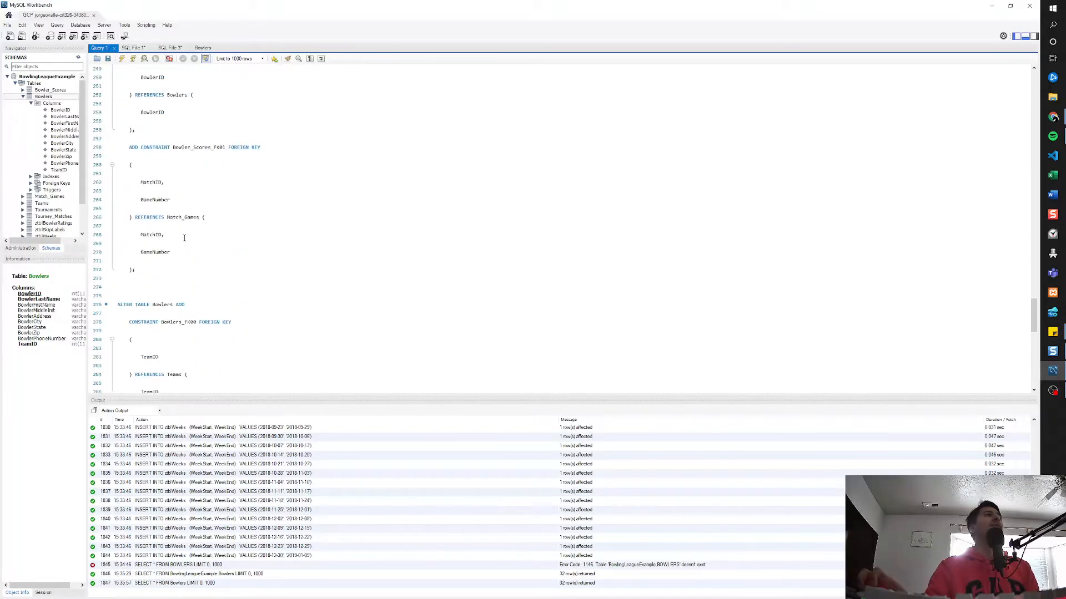
scroll(215, 121, up, 20)
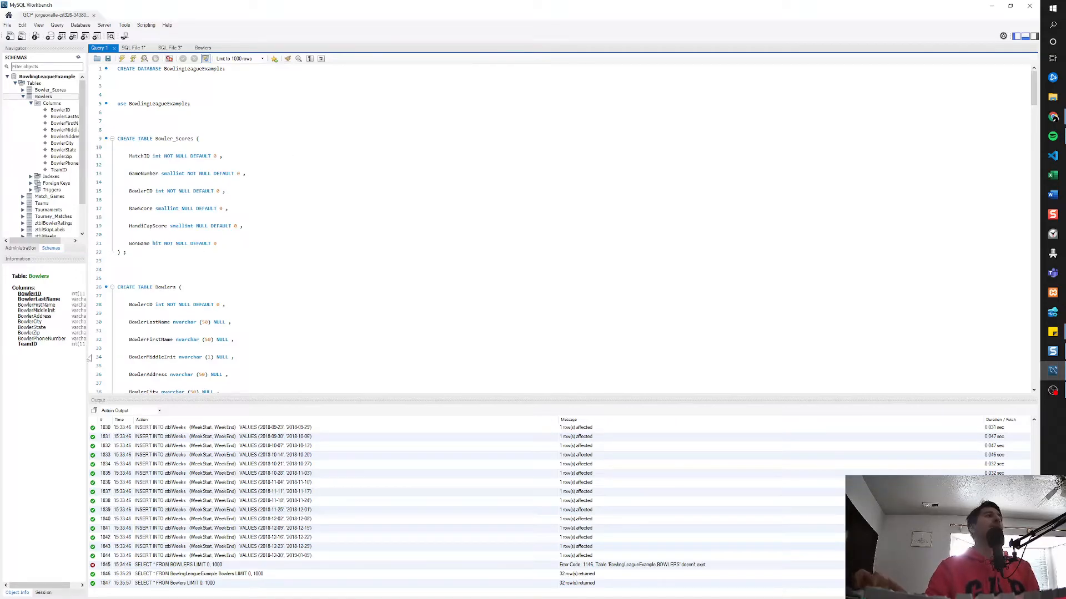
Widen the schema navigator and collapse the Bowlers table in the BowlingLeagueExample tree
drag(86, 349, 107, 349)
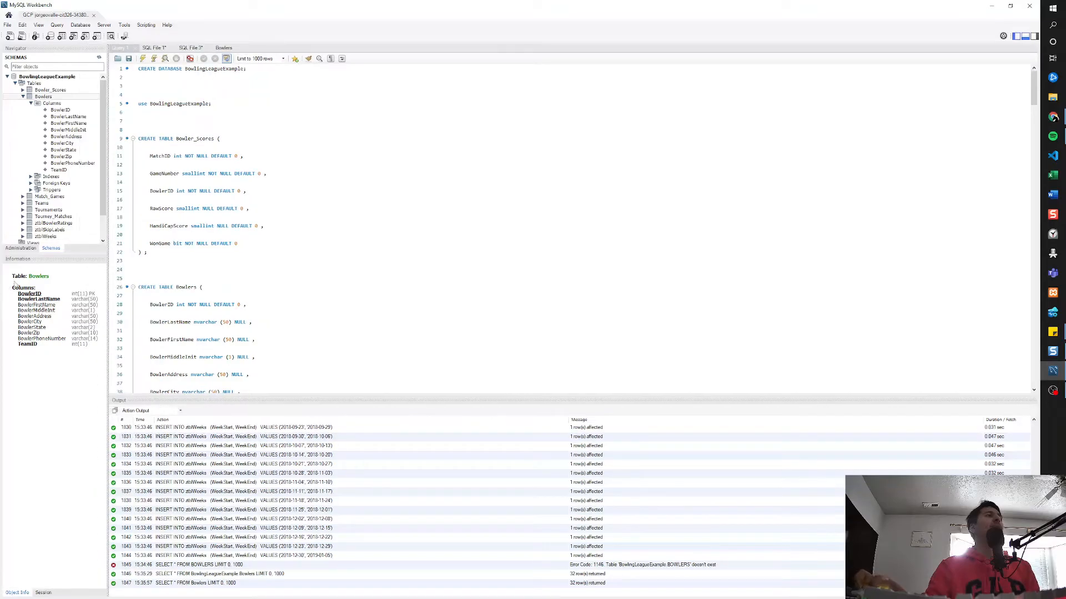
click(23, 96)
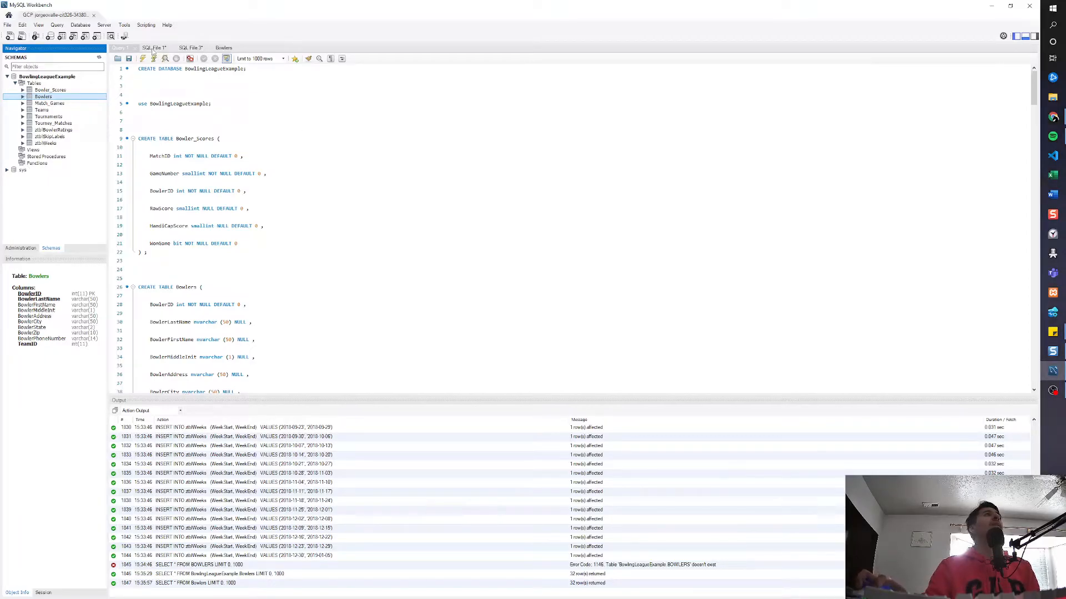
Examine the INSERT script in SQL File 1 and the log of its executed statements
click(155, 47)
scroll(311, 224, up, 10)
scroll(312, 224, down, 5)
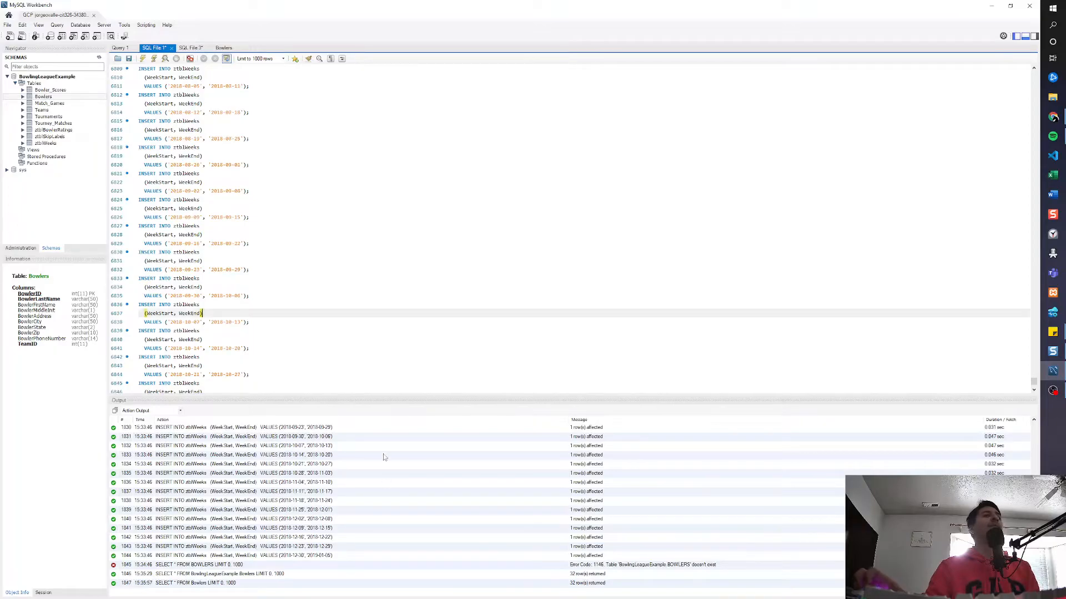
scroll(571, 505, up, 17)
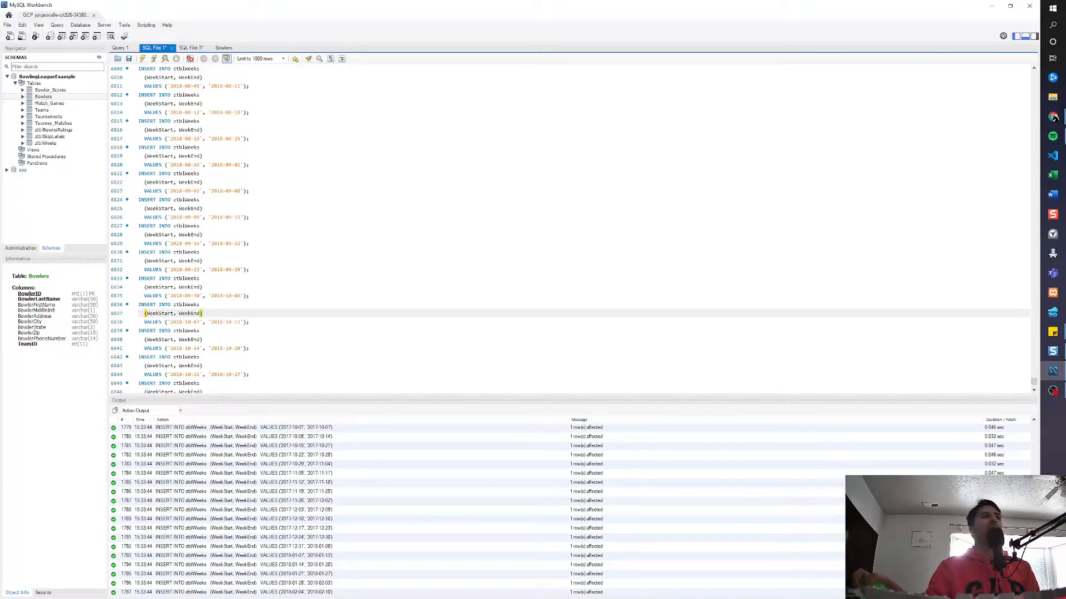
scroll(572, 505, up, 20)
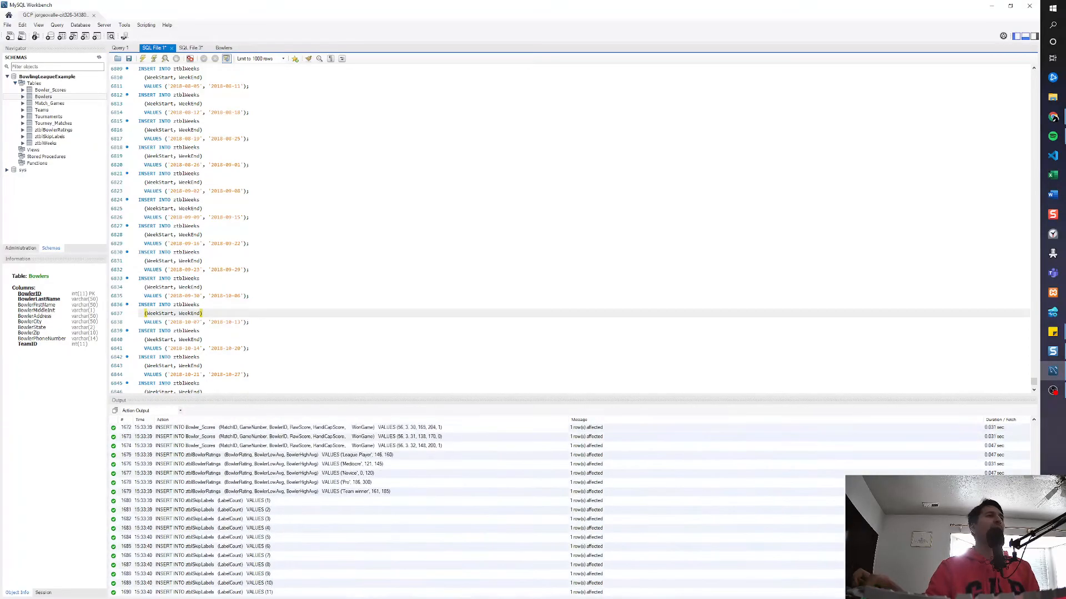
scroll(572, 505, down, 19)
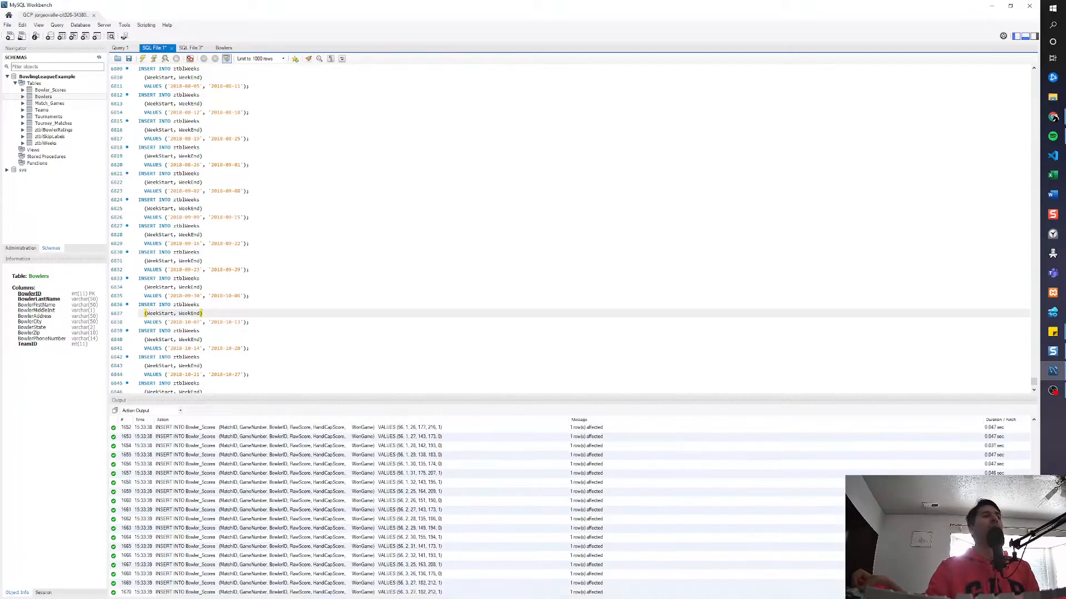
scroll(571, 506, down, 20)
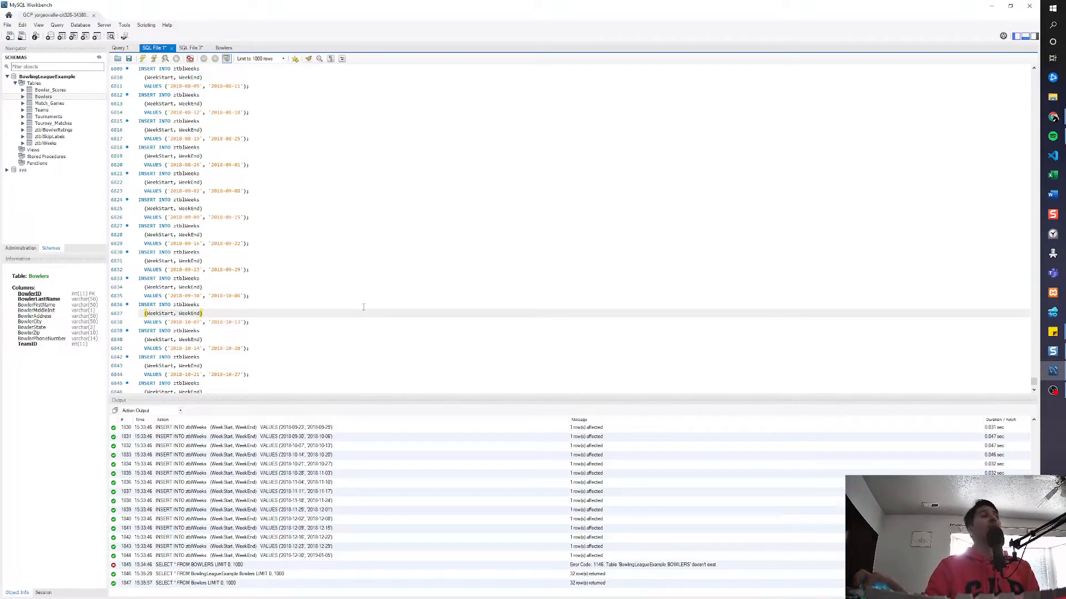
Review the two SELECT queries on the Bowlers table and the rows in their result grids
click(190, 48)
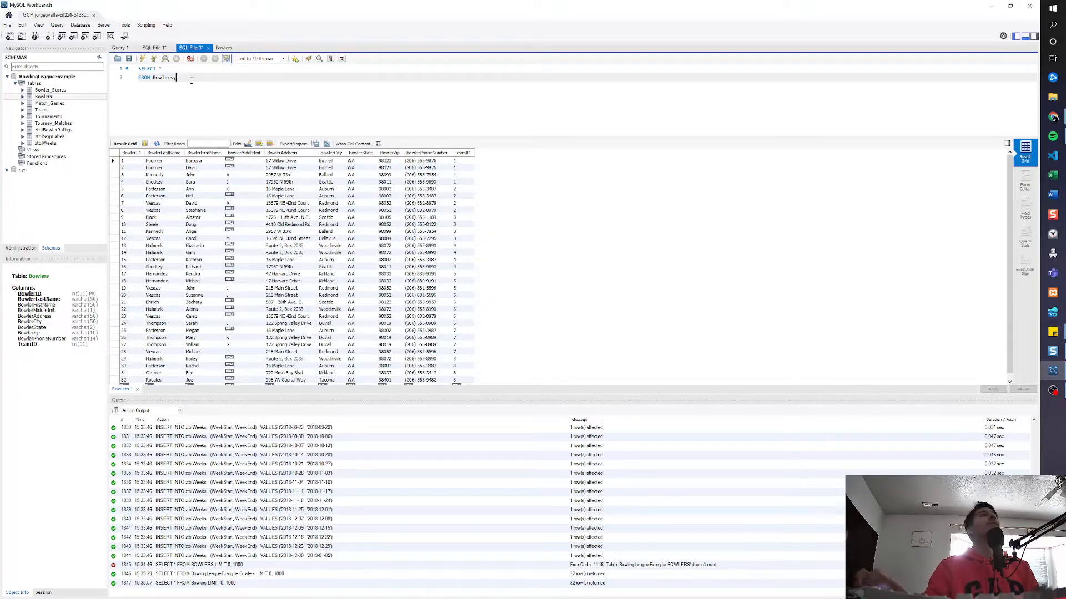
scroll(192, 80, up, 3)
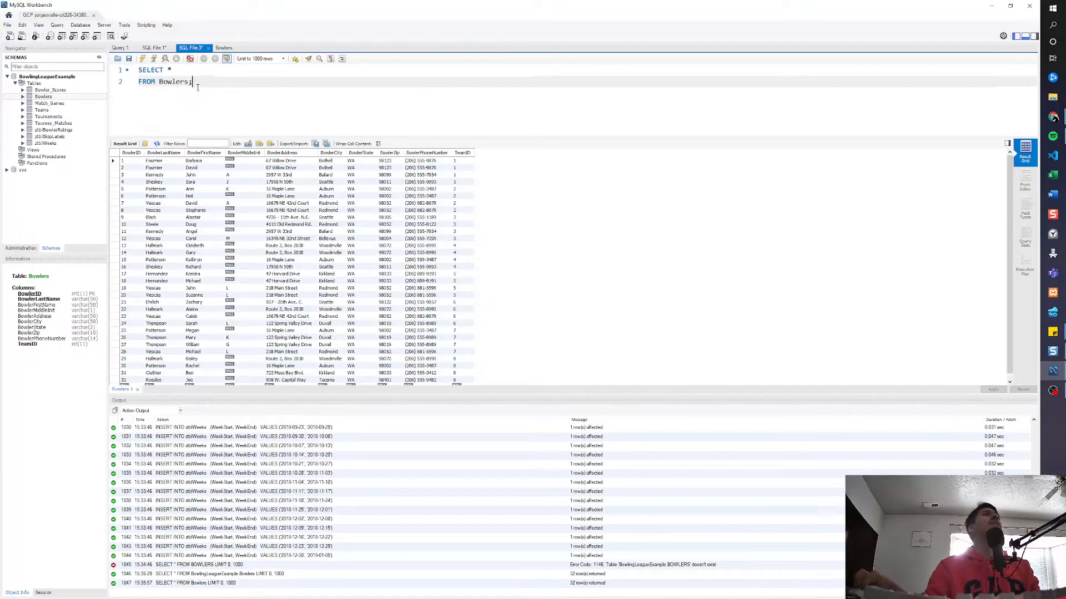
click(224, 48)
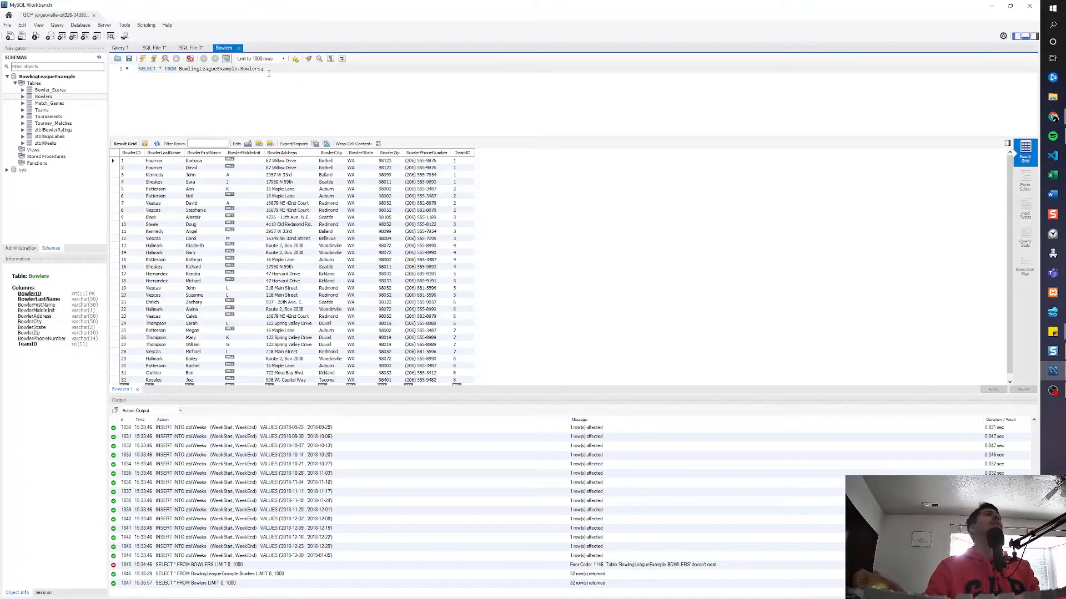
click(201, 49)
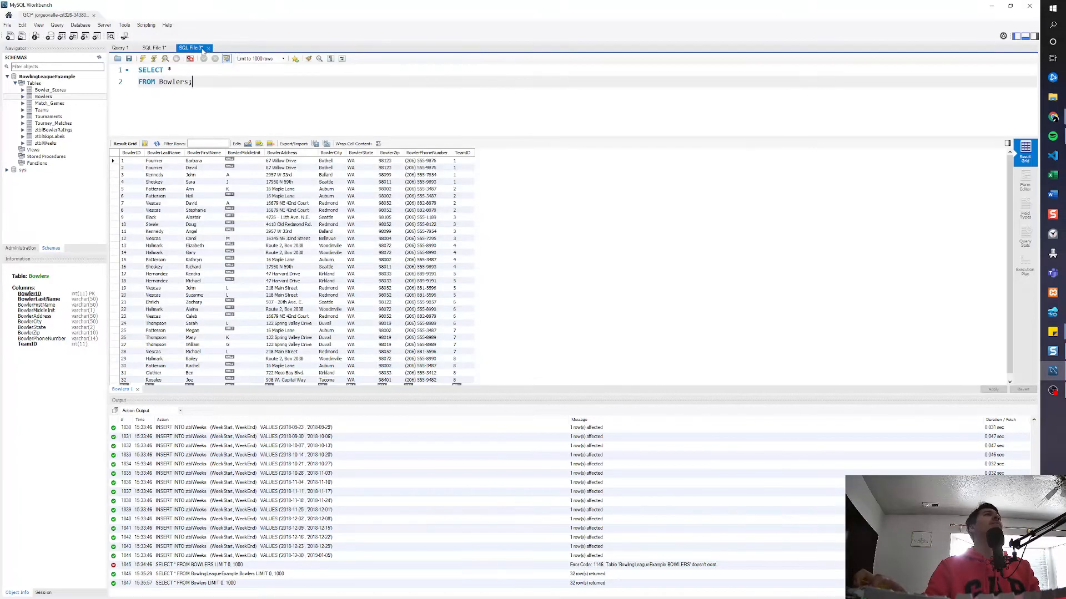
click(280, 267)
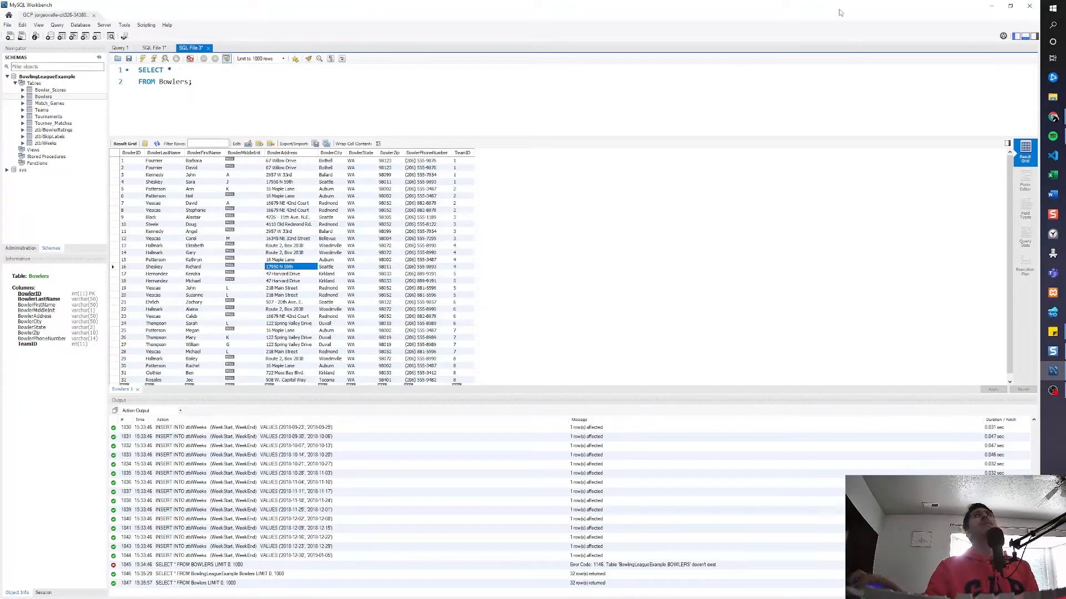
Go to the Workbench home screen and start setting up a new MySQL connection
click(7, 26)
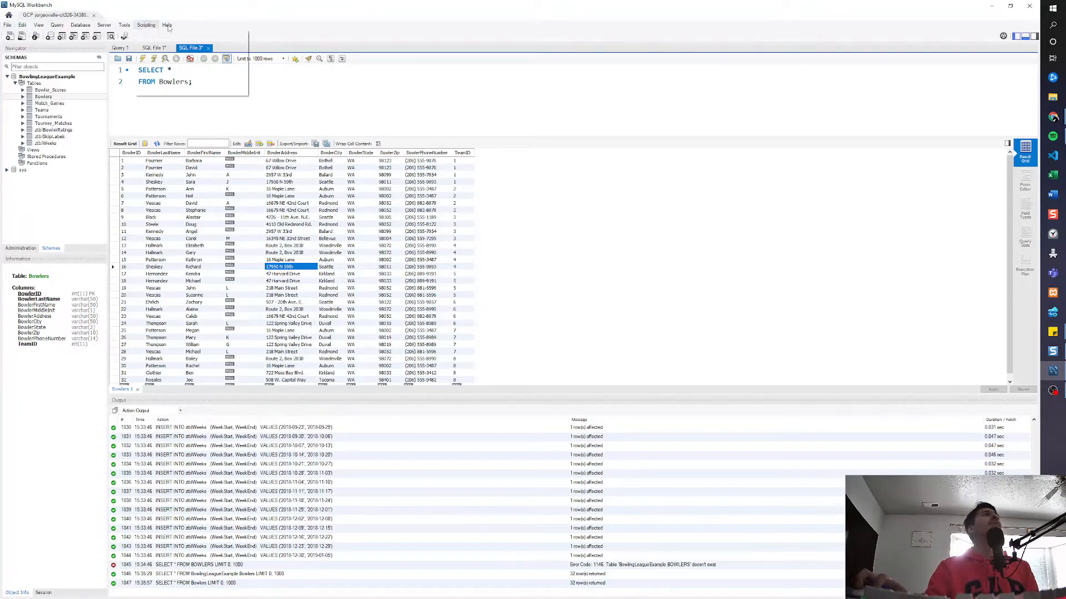
click(256, 18)
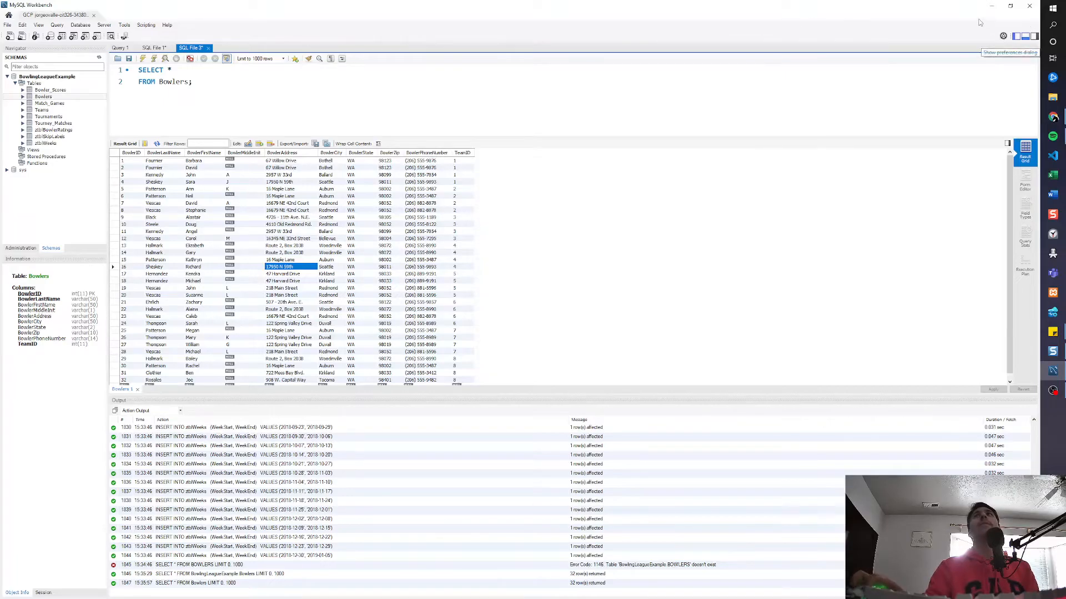
click(7, 24)
mouse_move(38, 26)
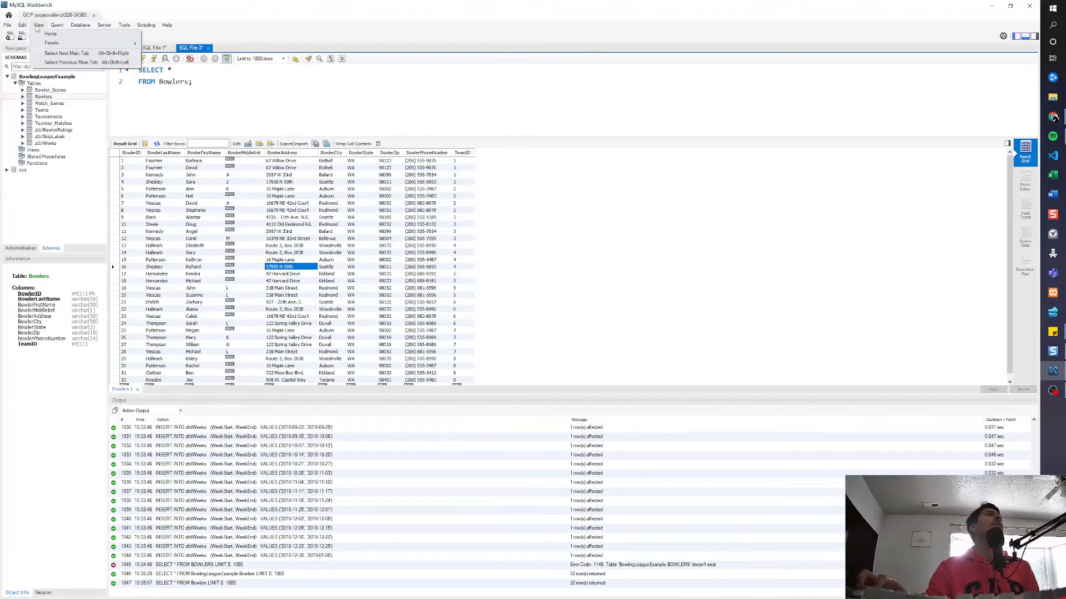
click(9, 15)
click(9, 15)
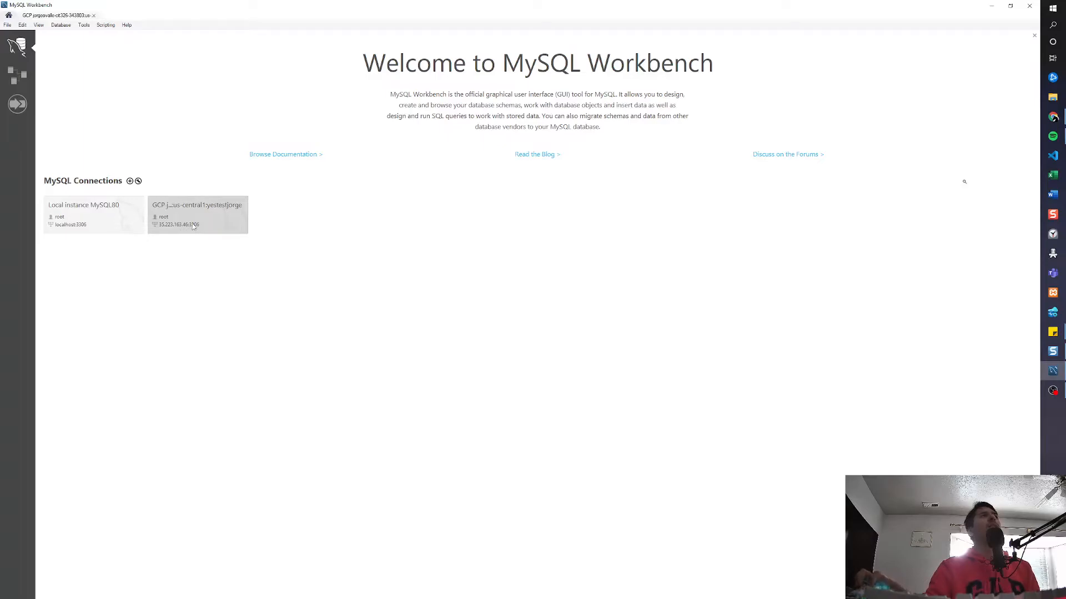
click(130, 182)
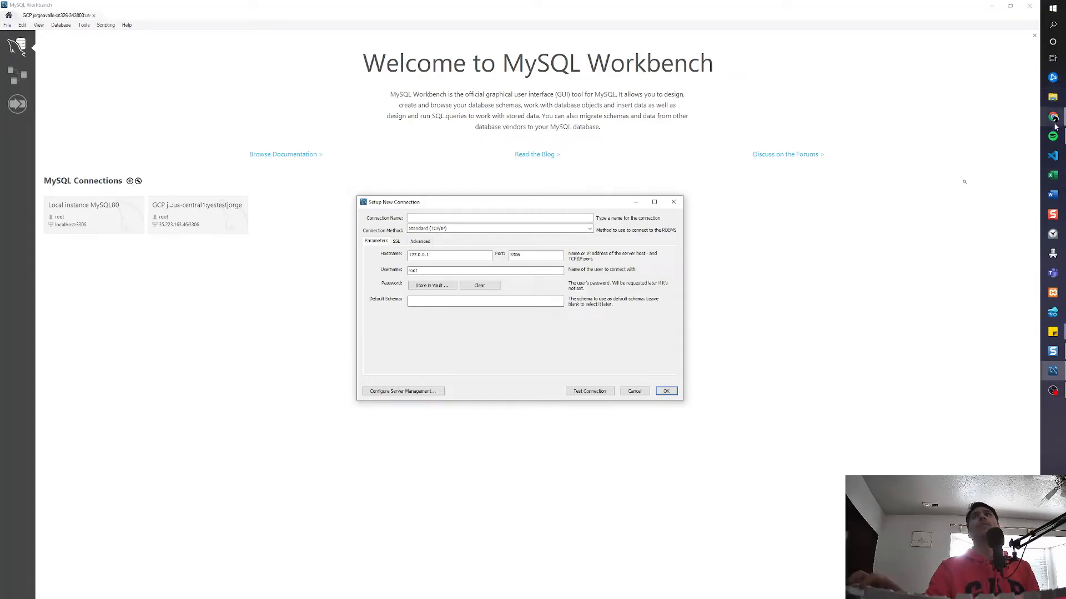
Switch to the Cloud SQL overview in Chrome and copy the instance's connection name
click(997, 122)
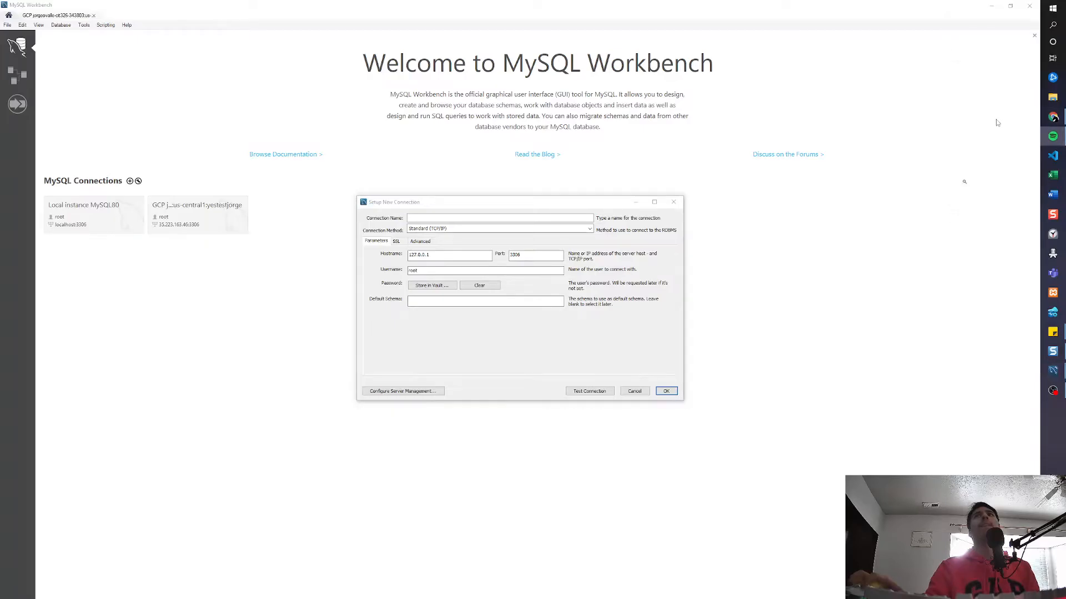
mouse_move(1057, 117)
click(1016, 115)
scroll(451, 322, down, 1)
scroll(451, 322, down, 3)
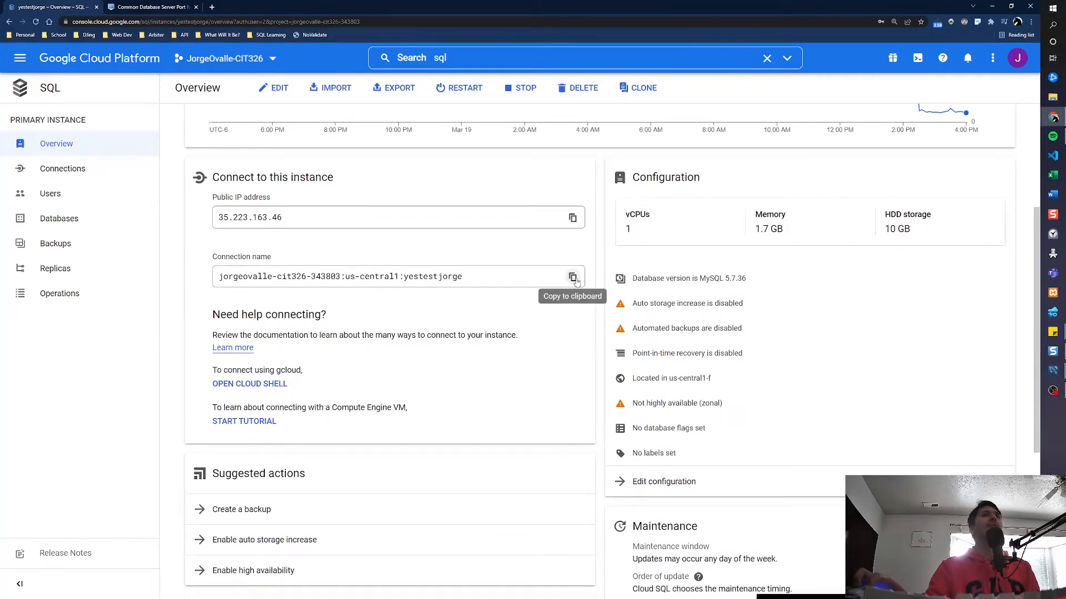
click(573, 277)
Arrange the Setup New Connection dialog and the Cloud SQL overview side by side and check the instance's public IP address
drag(571, 8, 851, 115)
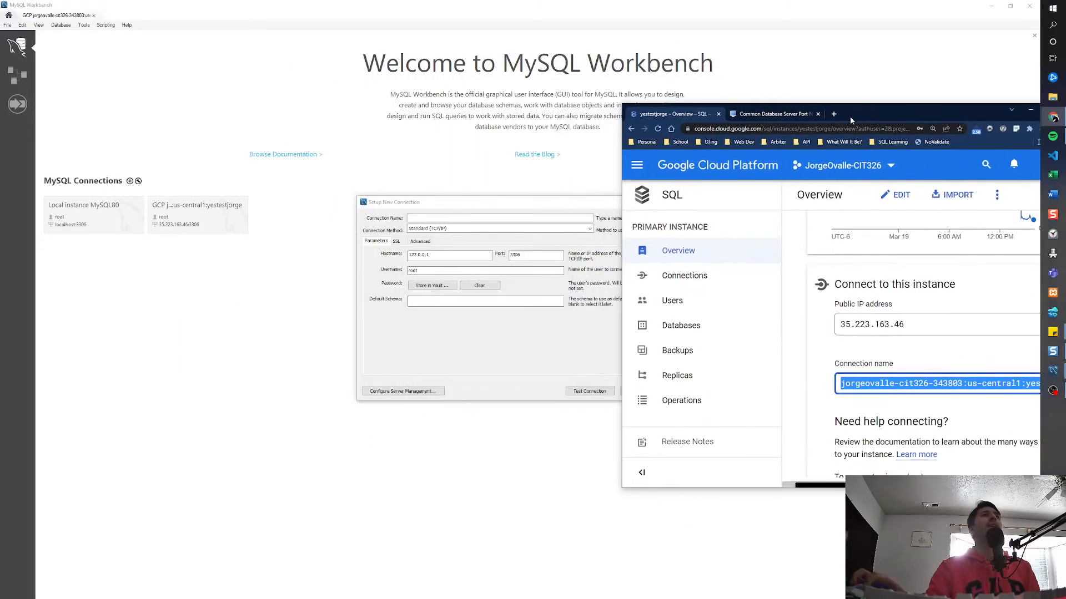
click(514, 198)
drag(526, 203, 335, 186)
mouse_move(1056, 118)
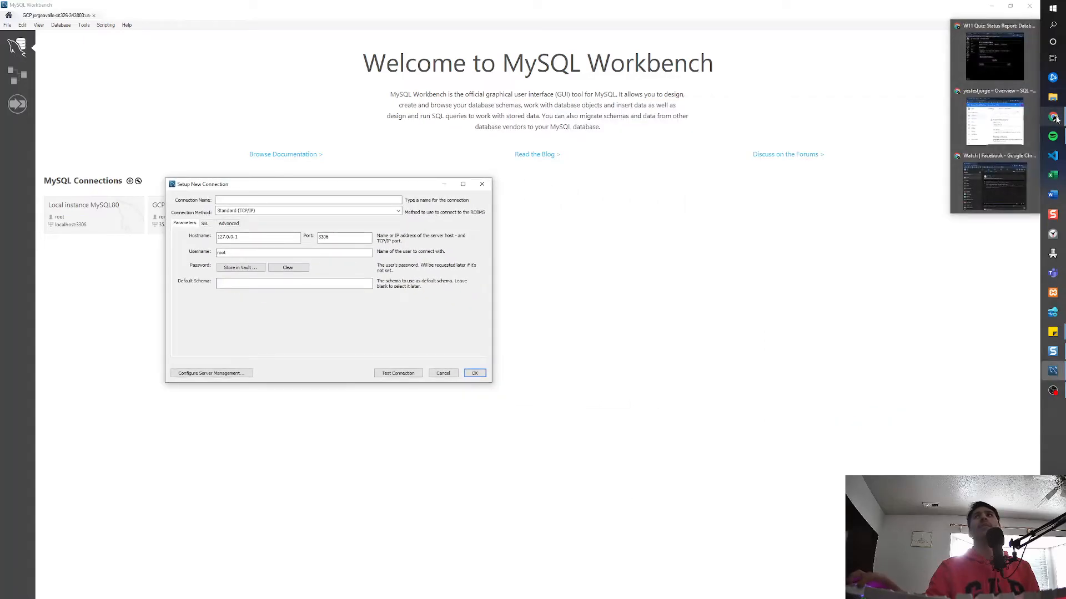
click(994, 119)
drag(929, 105, 805, 101)
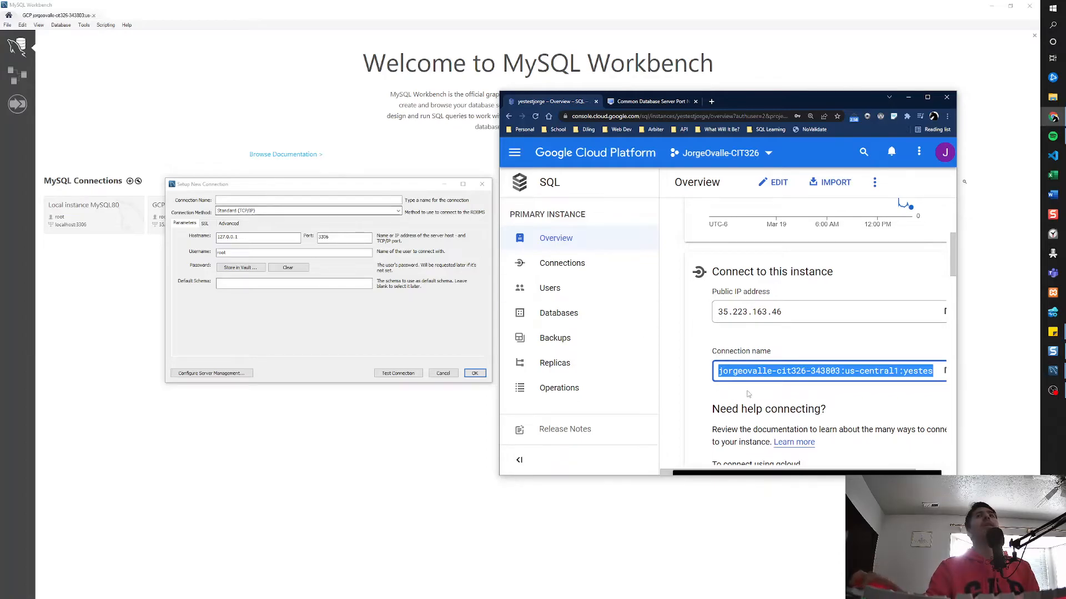
click(823, 322)
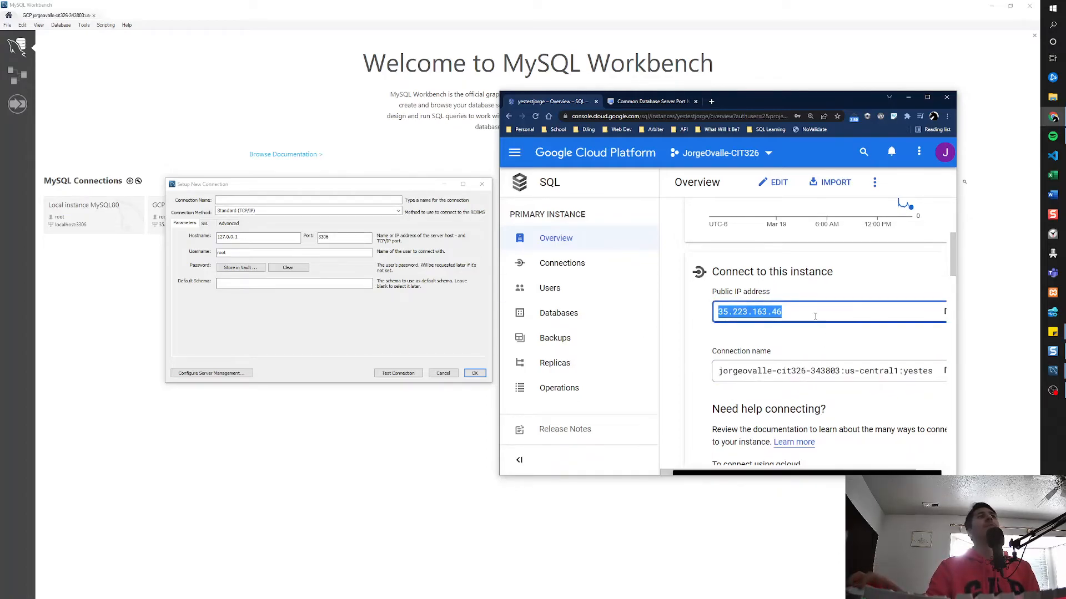
click(709, 338)
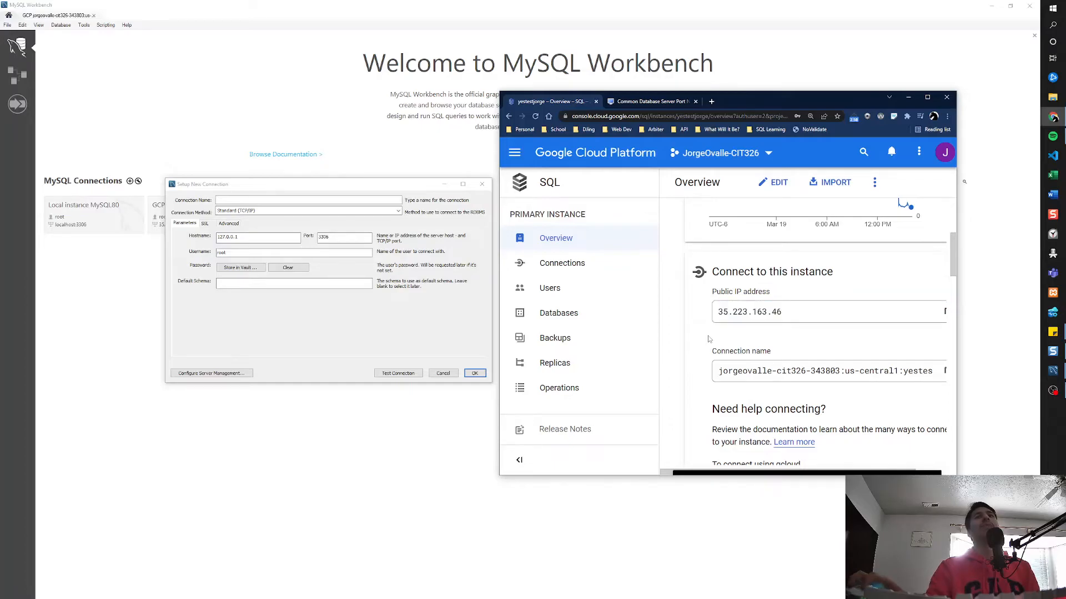
Check the instance's public IP address and widen the browser window to show the full connection details
click(782, 312)
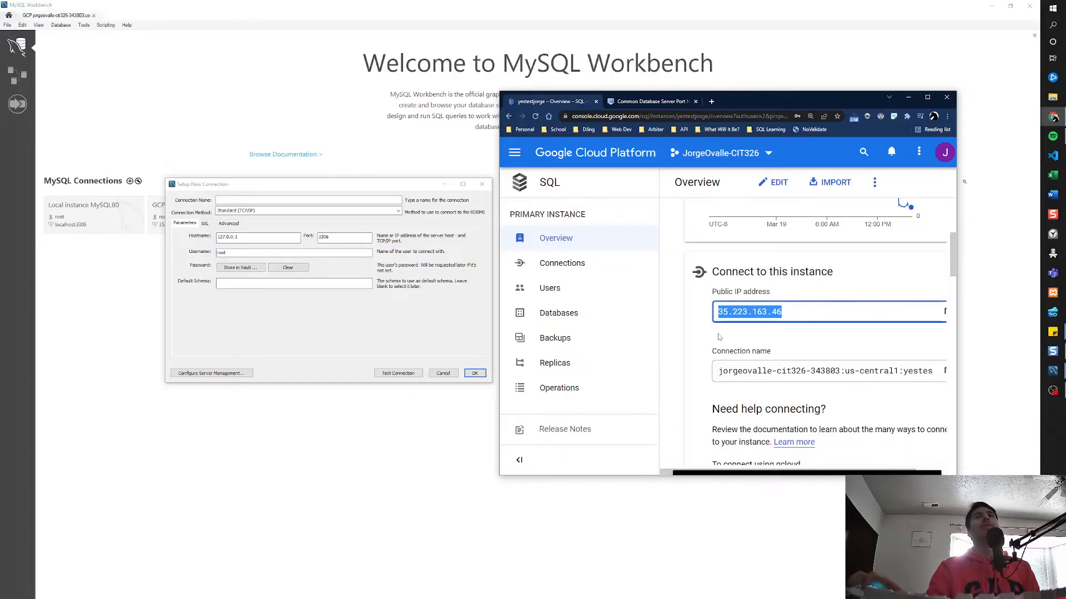
click(694, 369)
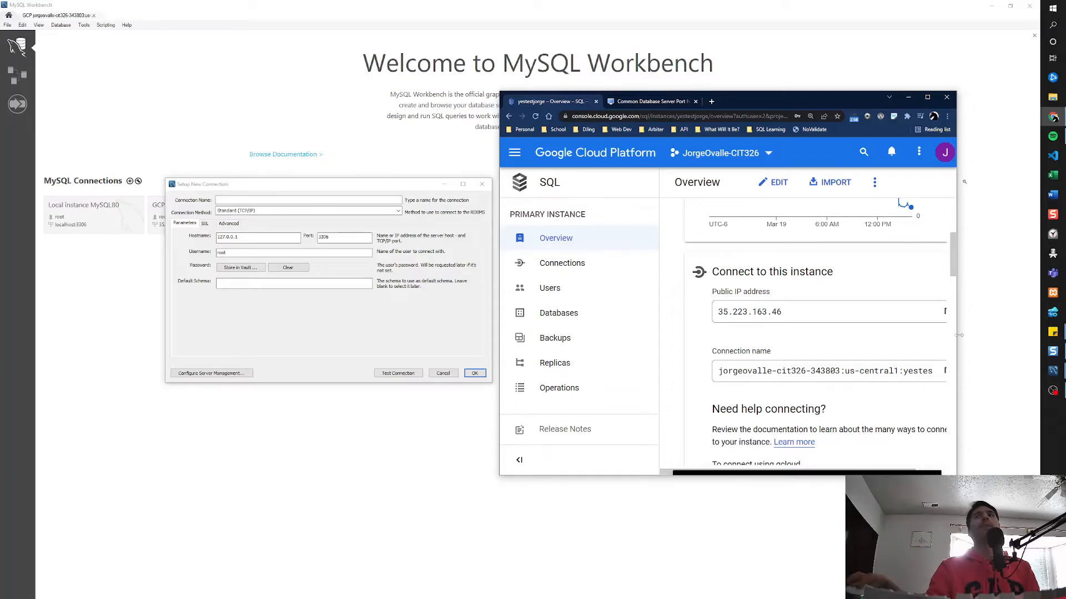
drag(956, 337, 1016, 333)
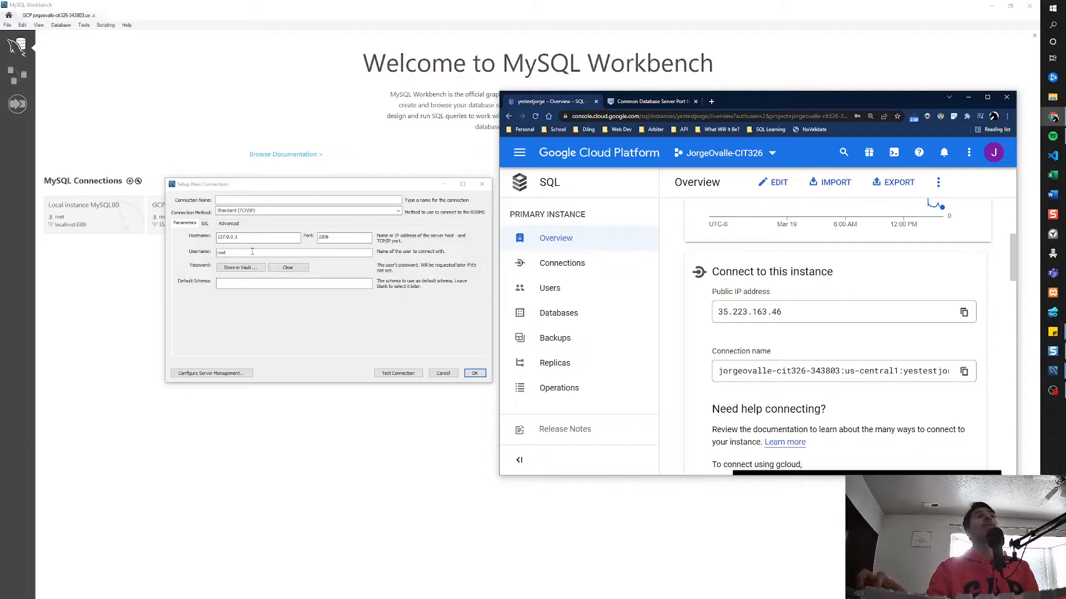
Check the password vault prompt and default schema field of the new connection, and close the setup without saving
click(254, 270)
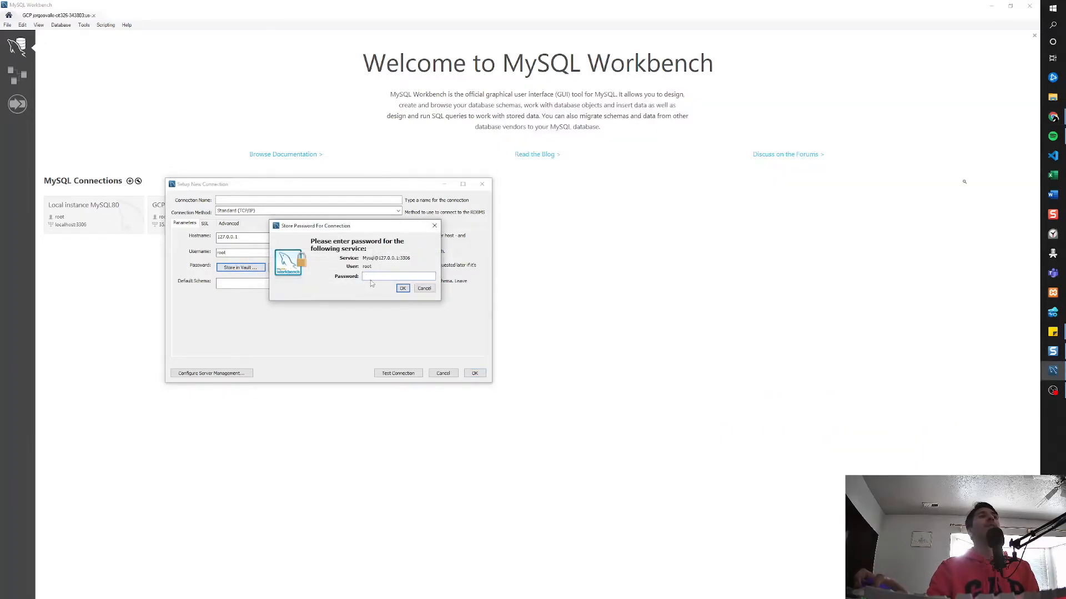
click(401, 289)
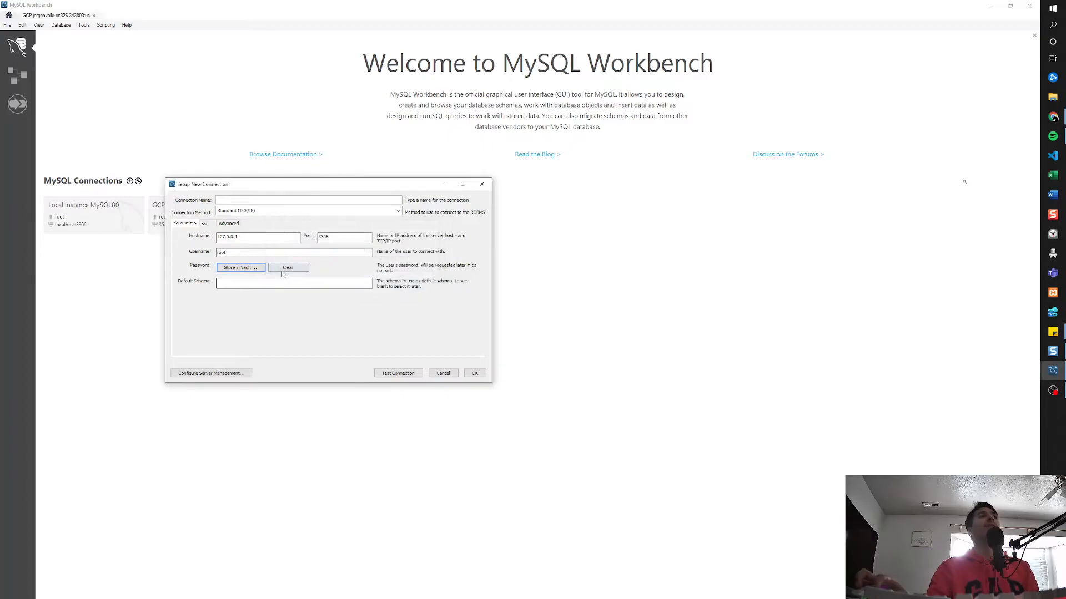
click(274, 284)
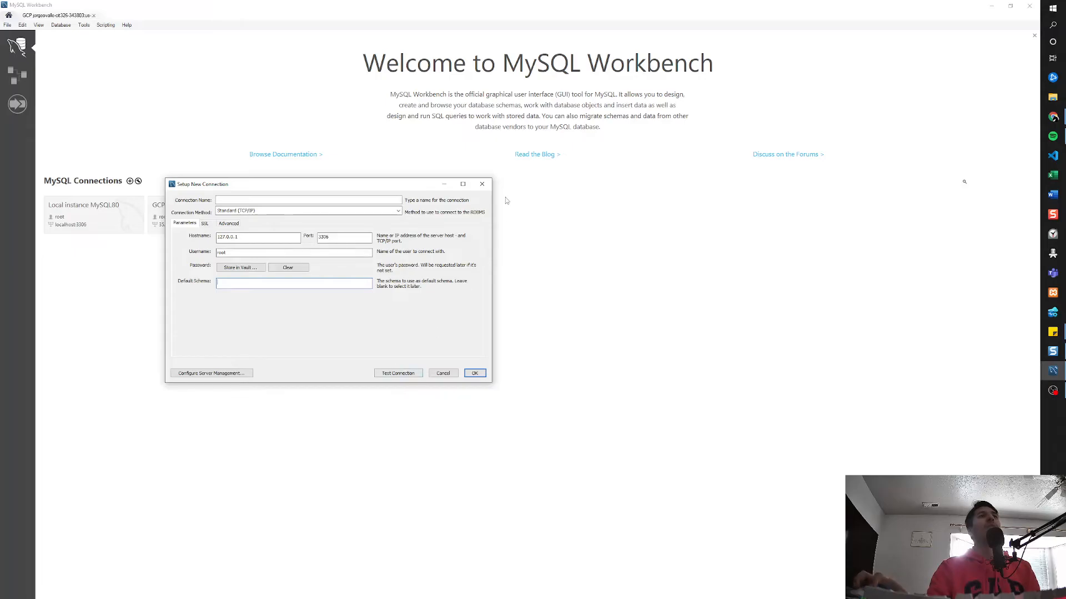
click(481, 183)
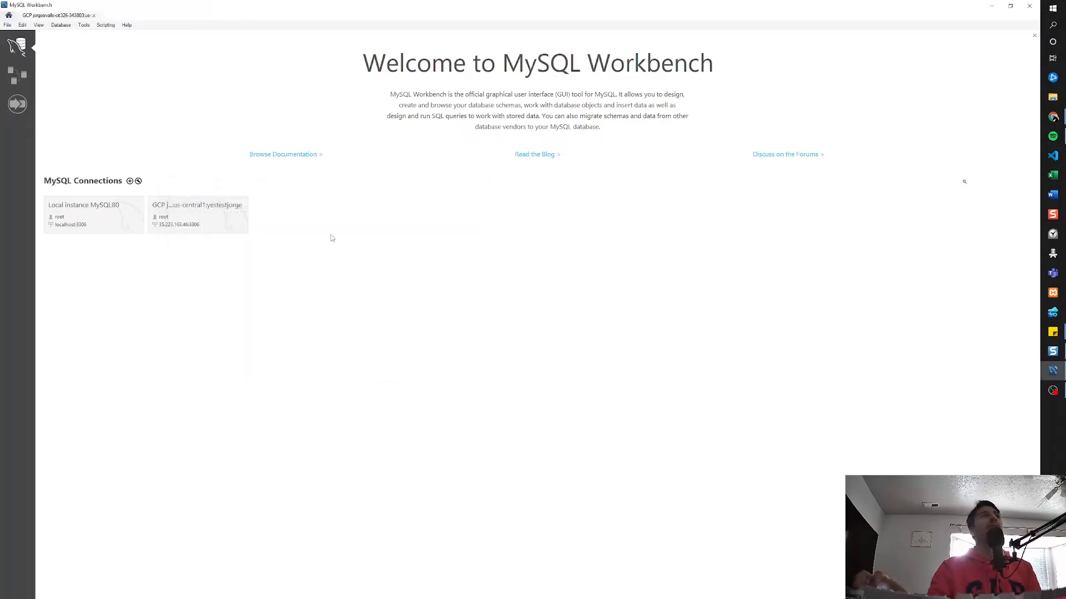
Open the saved GCP connection and start a query with USE BOWLINGLEAGUEEXAMPLE; on the line above SELECT * and FROM
click(184, 209)
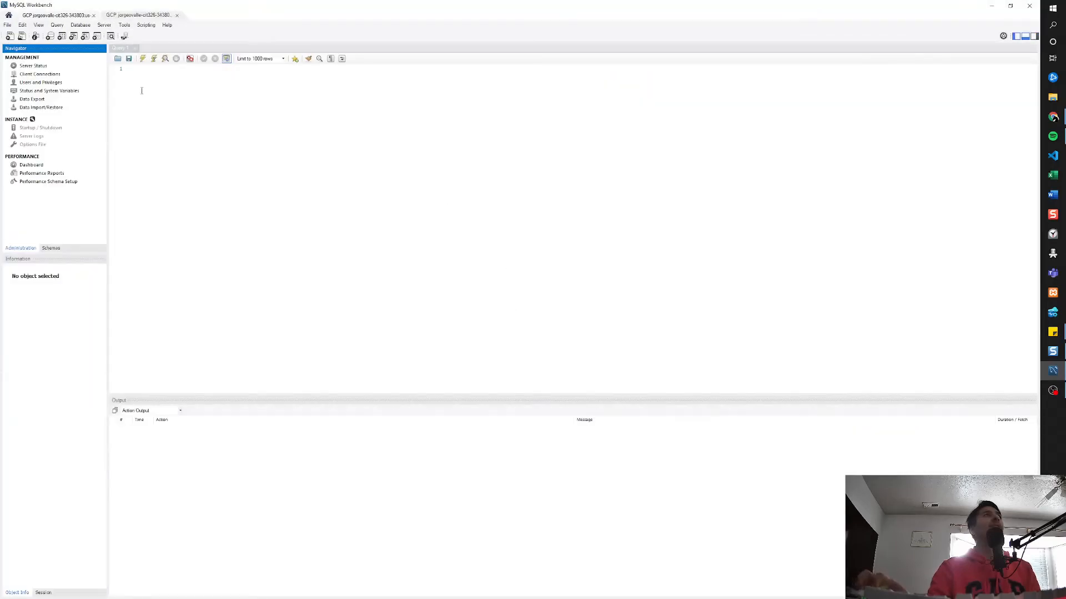
click(167, 74)
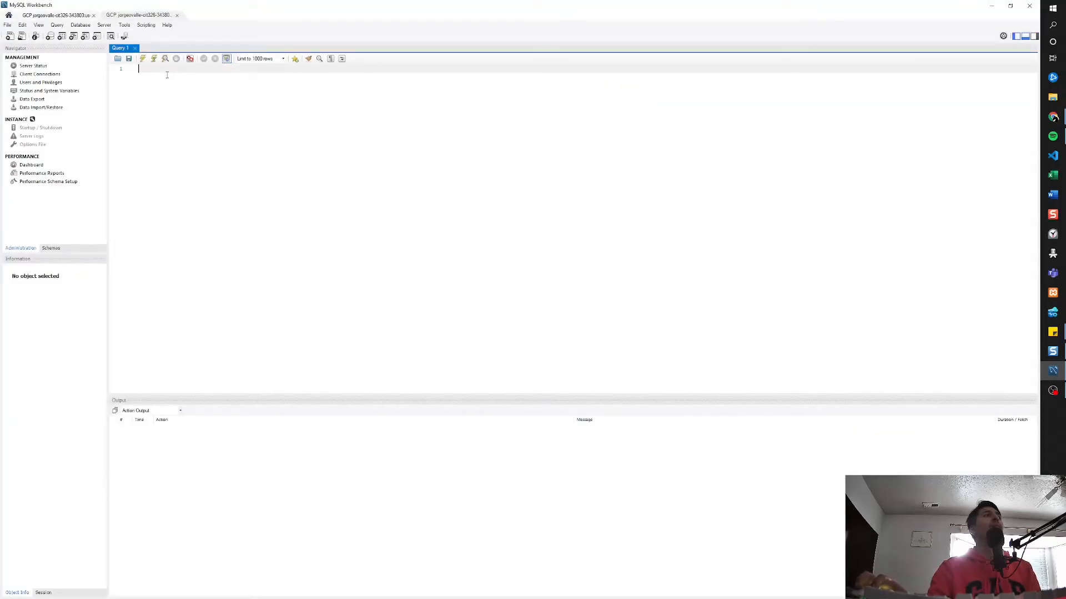
text(SELECT *)
key(Return)
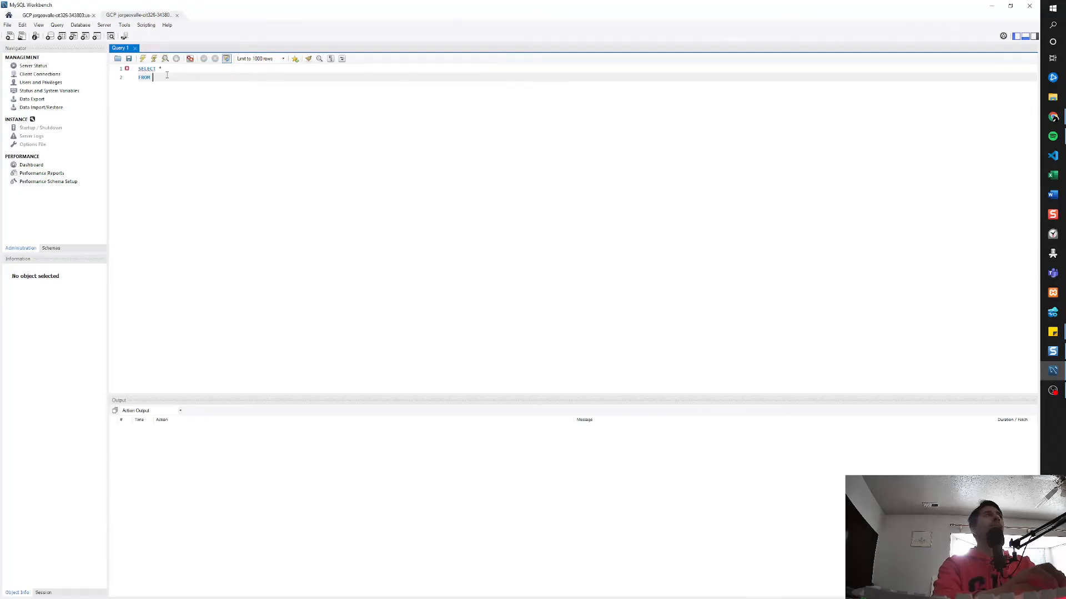
key(ctrl+Home)
key(Return)
key(Up)
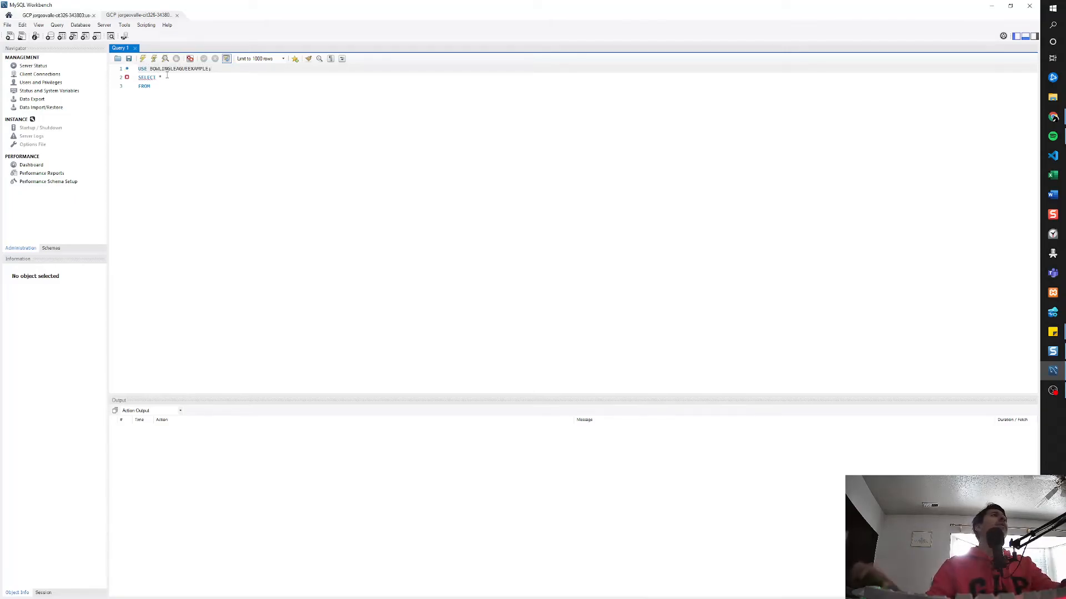
Complete the FROM clause with Bowlers; and execute the entire script
click(169, 78)
click(174, 88)
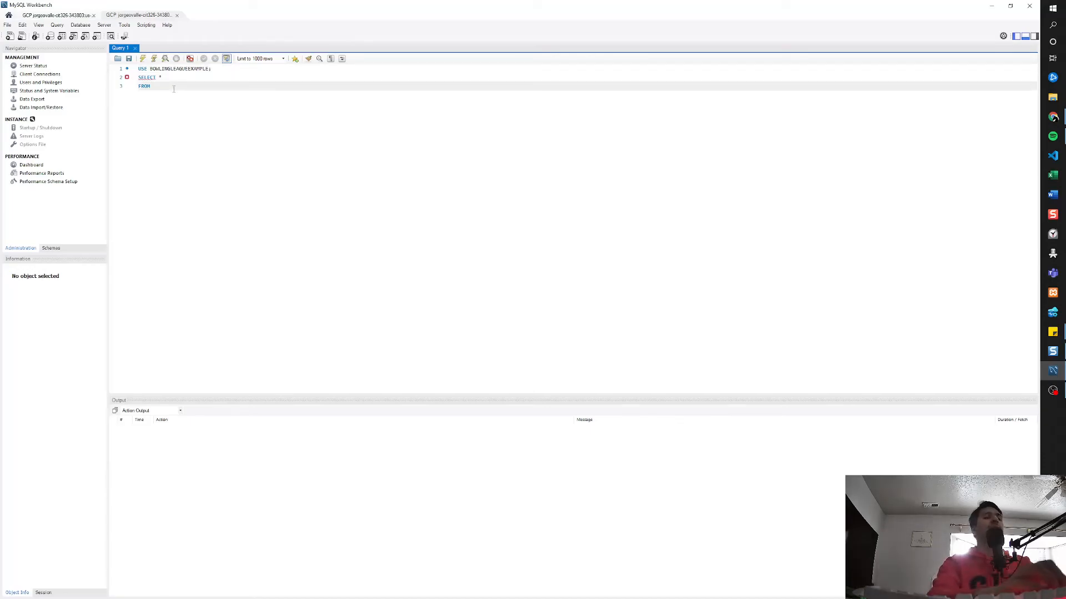
text(Bowlers;)
key(ctrl+a)
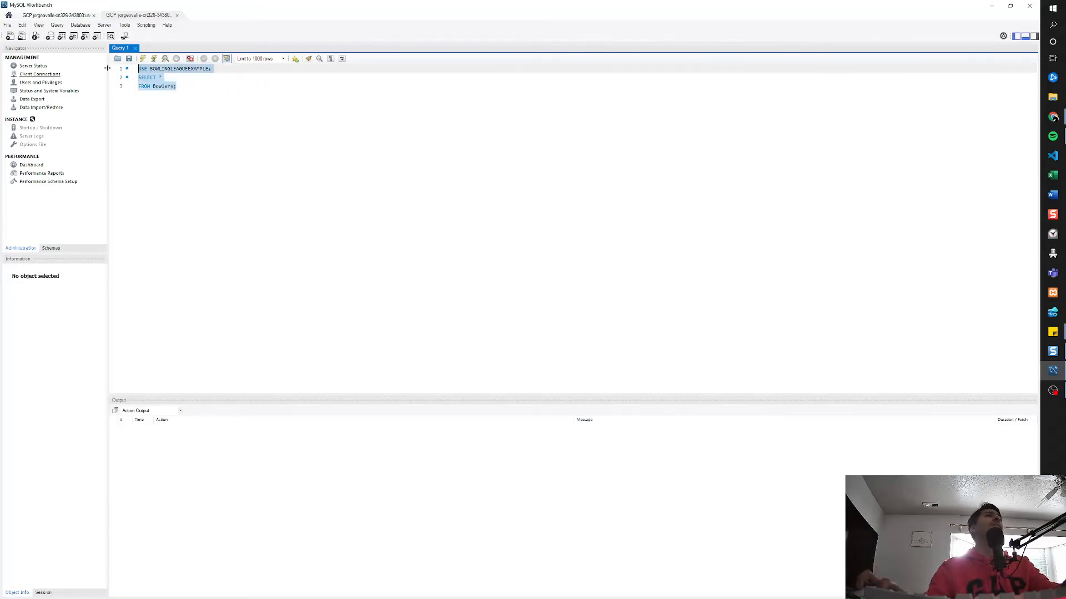
click(144, 59)
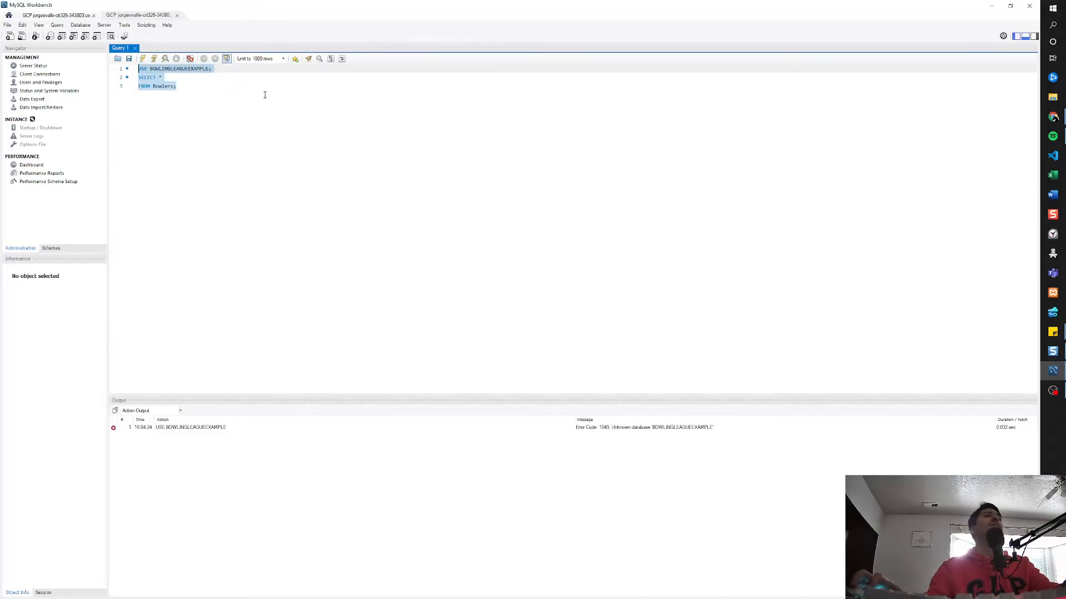
click(282, 105)
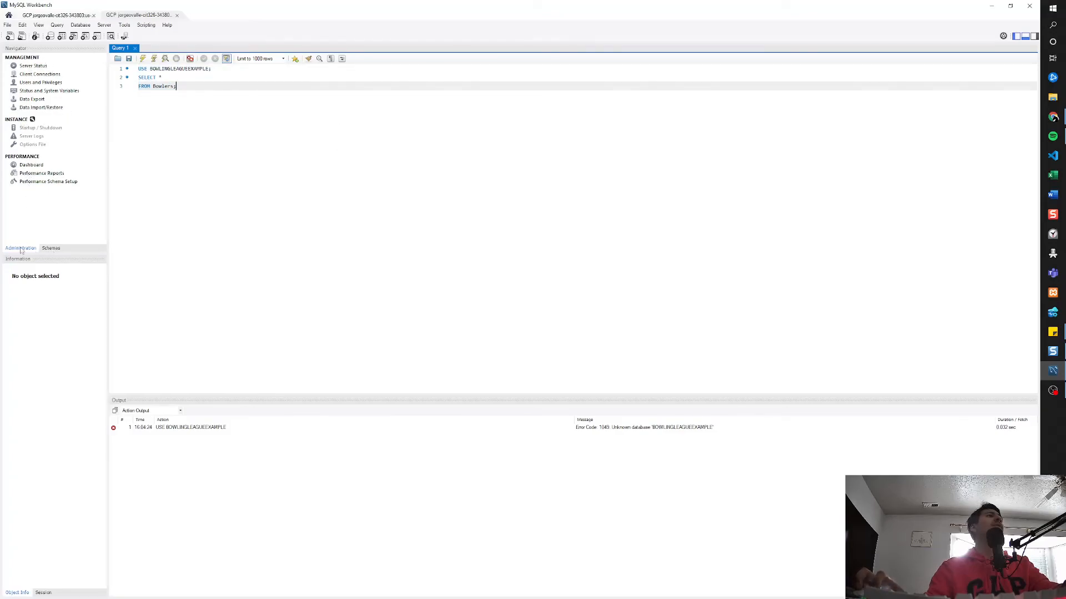
Show the schema list, correct the USE statement's schema name to BowlingLeagueExample and execute the script again
click(51, 249)
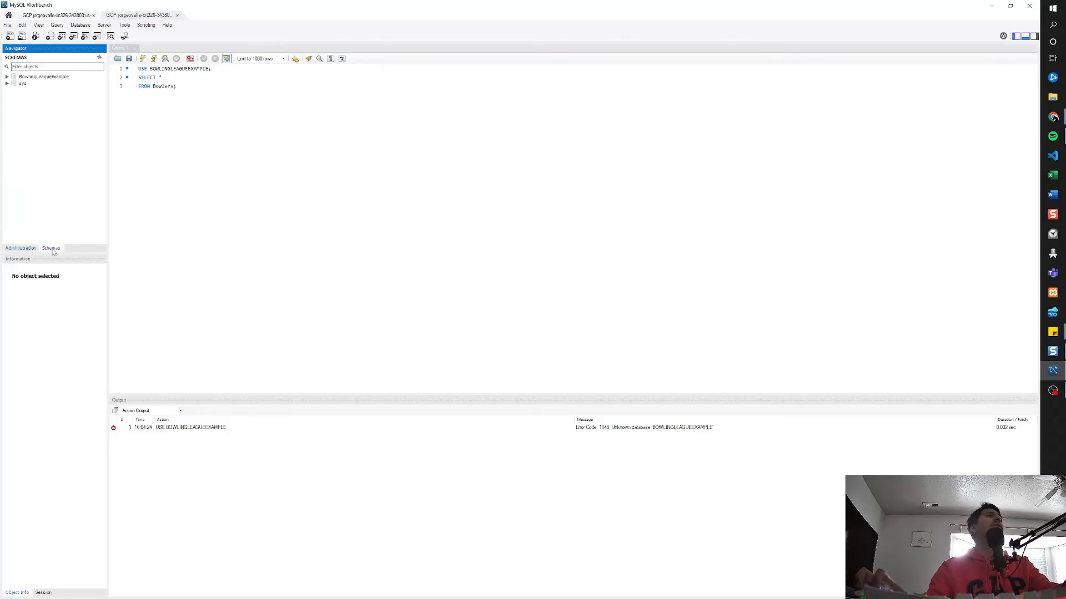
drag(209, 69, 146, 68)
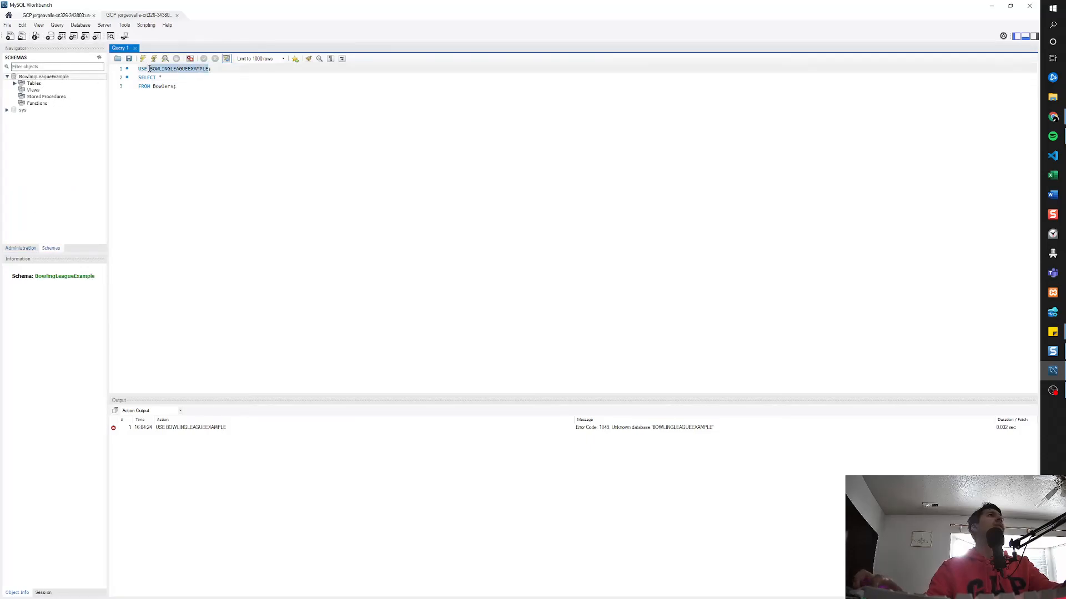
text(Bo)
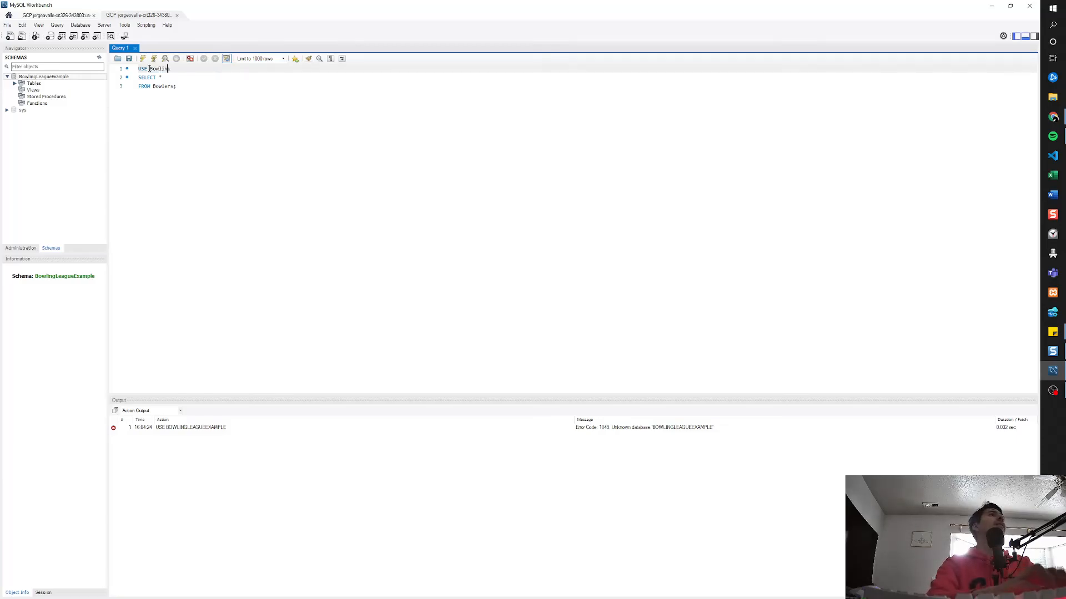
text(wlingLeagueExa)
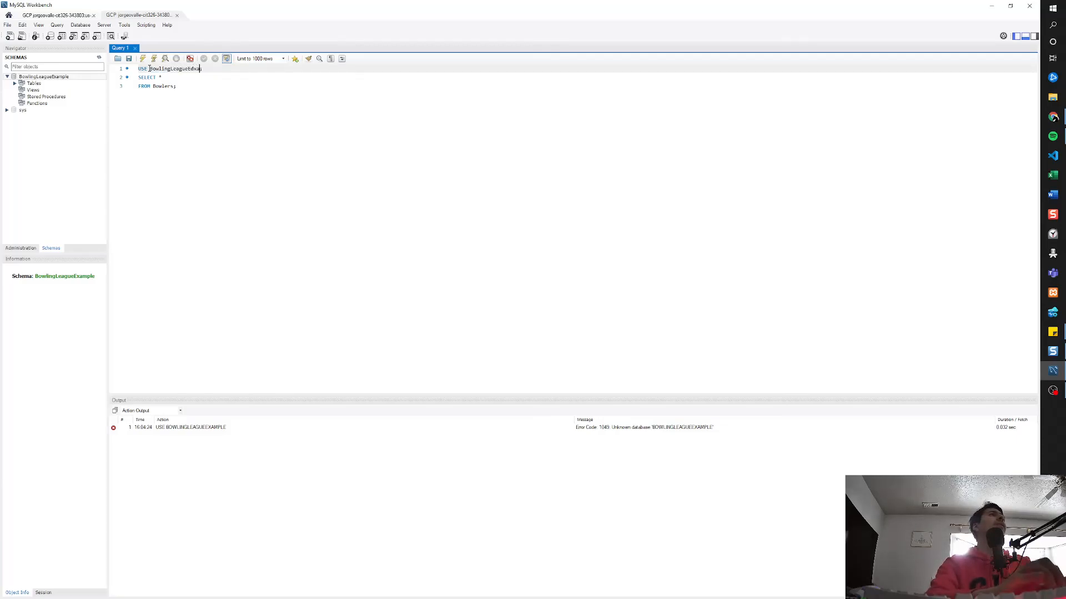
text(mple)
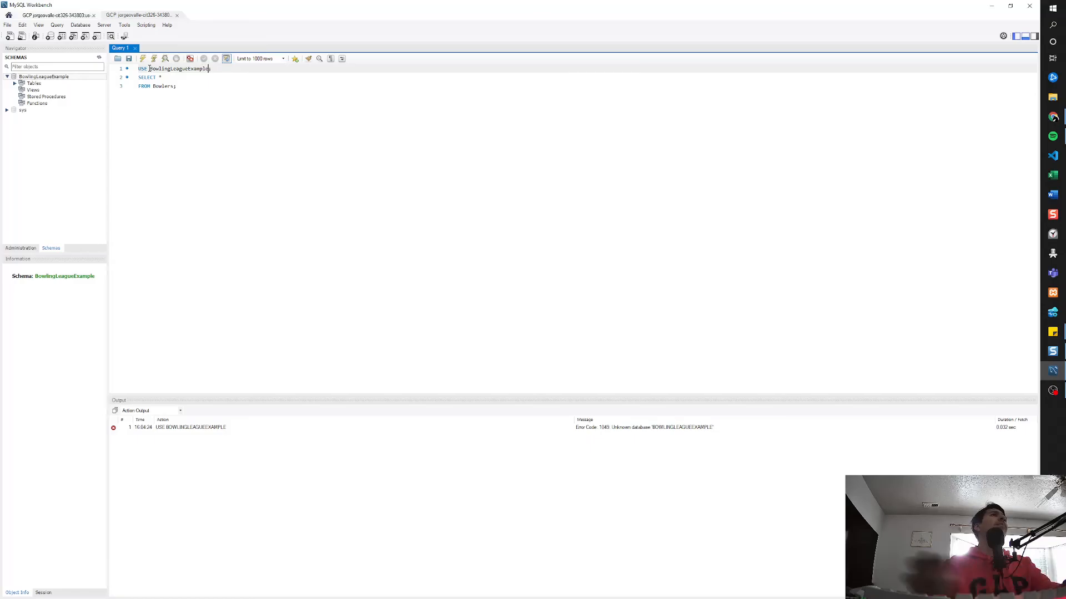
click(143, 60)
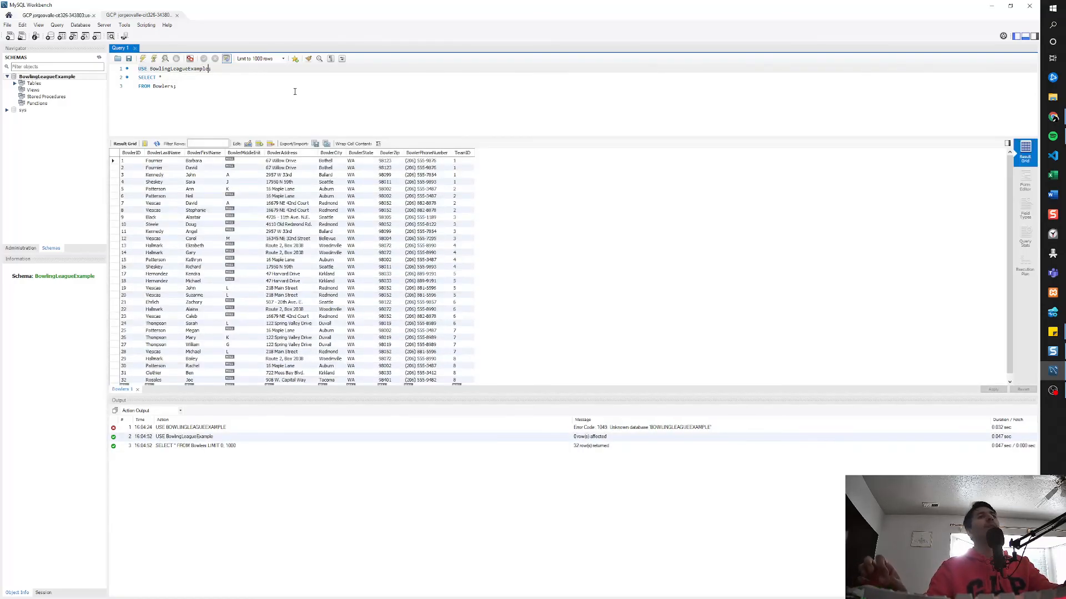
Compare the first USE entry in the output log with the query's schema name, list the BowlingLeagueExample tables and show the schema's available actions
click(625, 429)
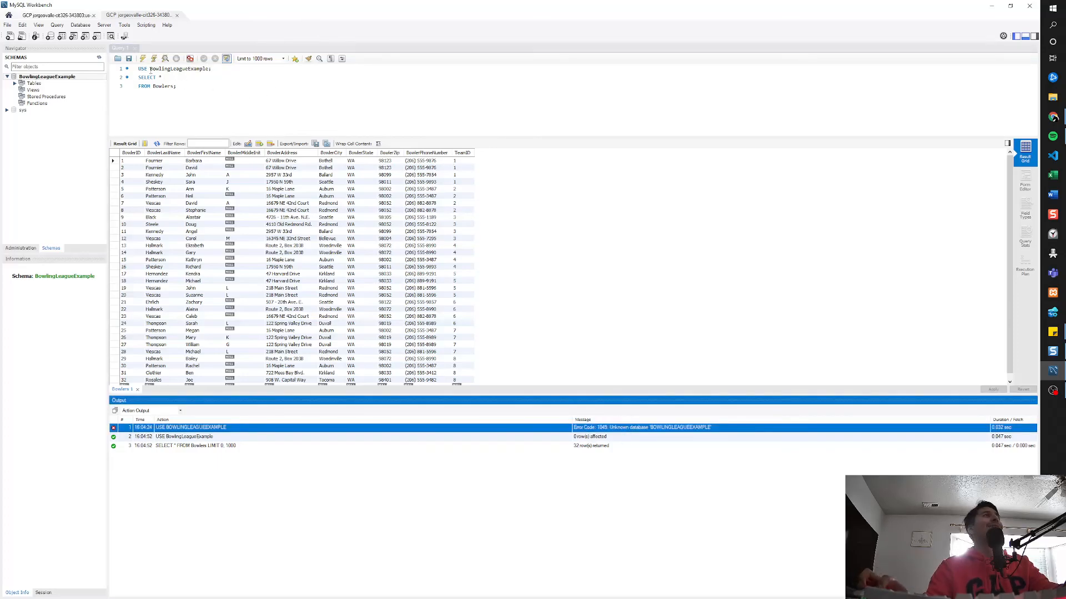
drag(150, 71, 204, 70)
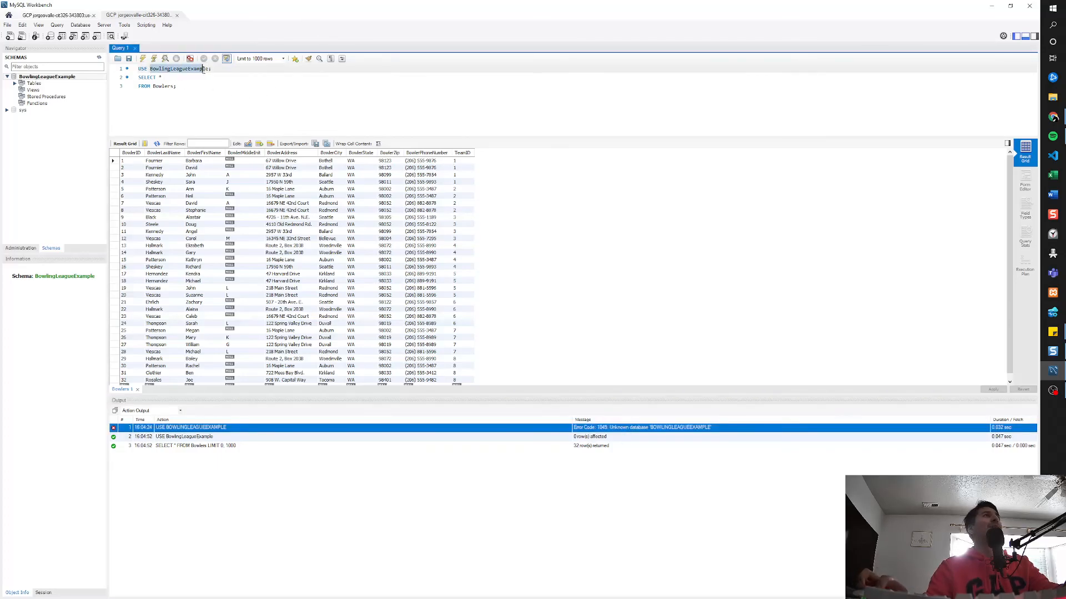
click(15, 83)
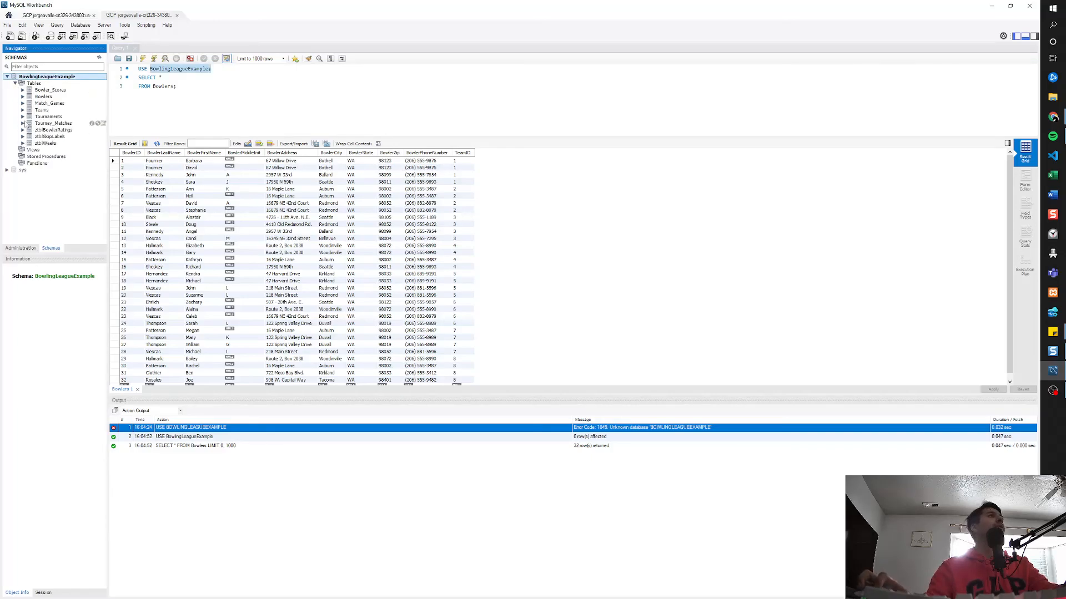
right_click(42, 77)
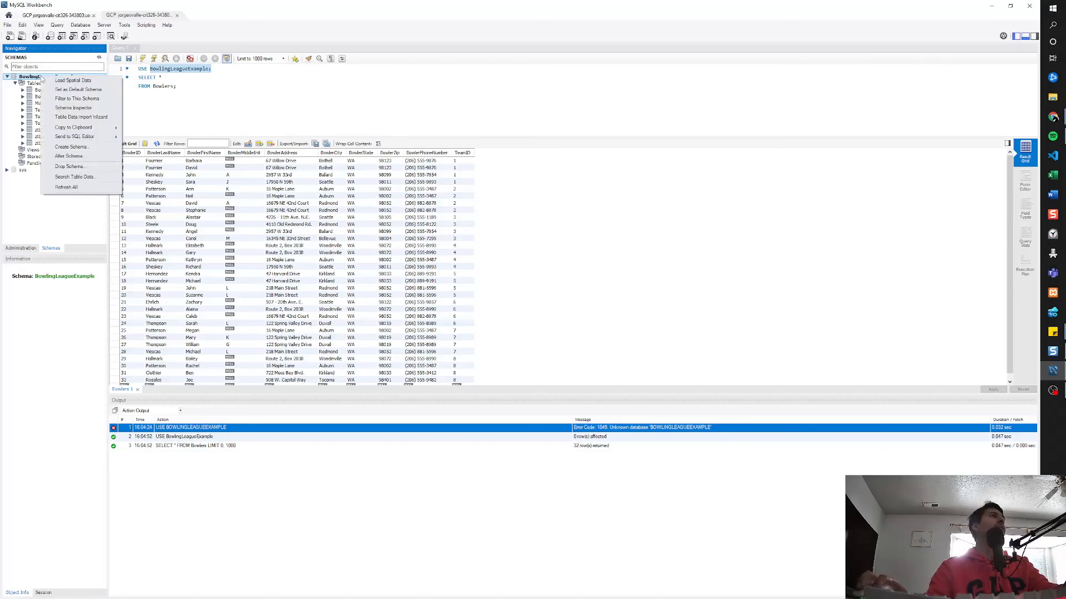